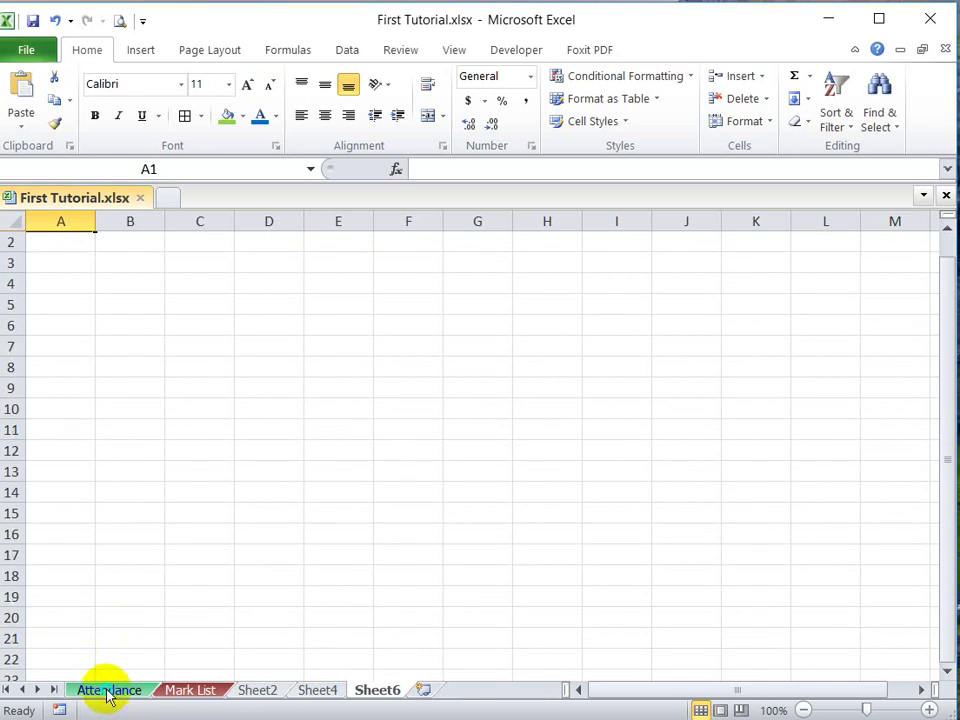
Step: Delete the Attendance, Sheet2 and Sheet4 worksheets
{"action": "right_click", "coordinate": [108, 690]}
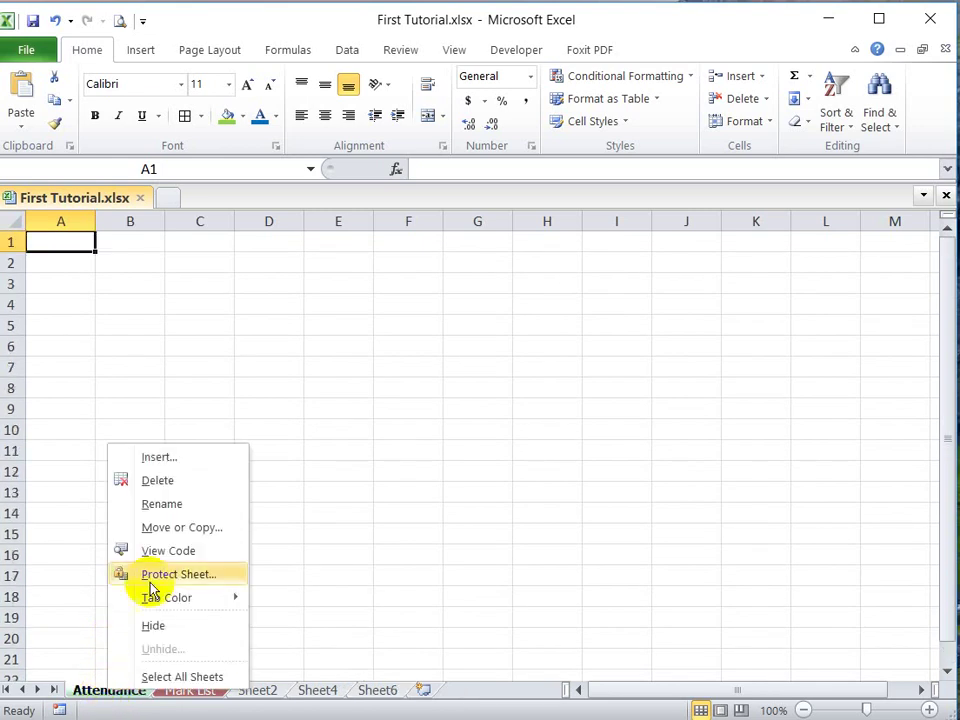
{"action": "left_click", "coordinate": [155, 482]}
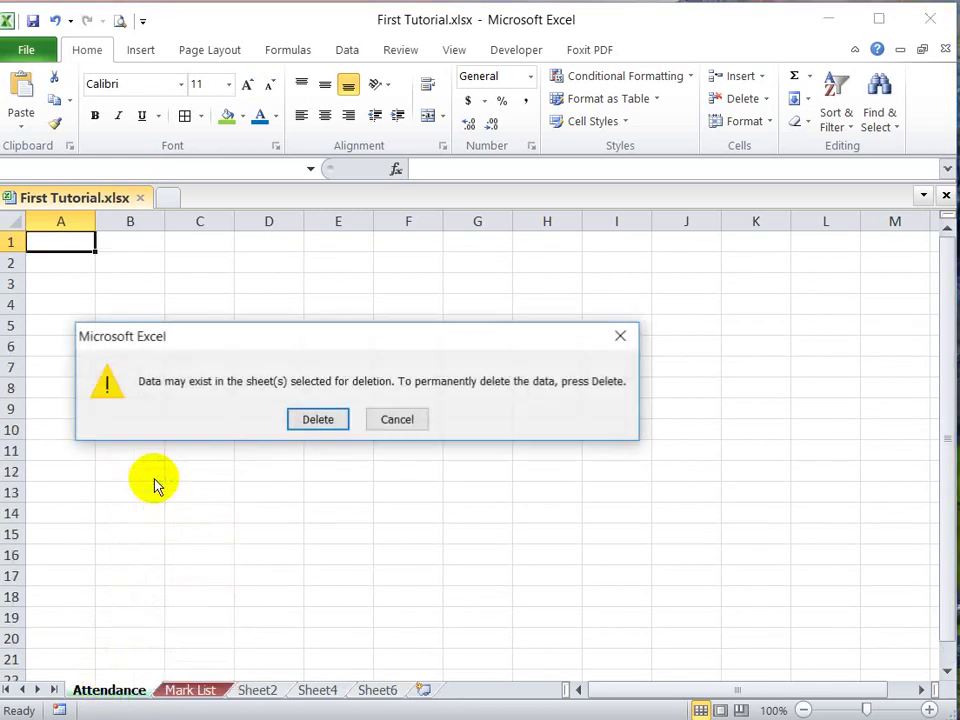
{"action": "left_click", "coordinate": [318, 419]}
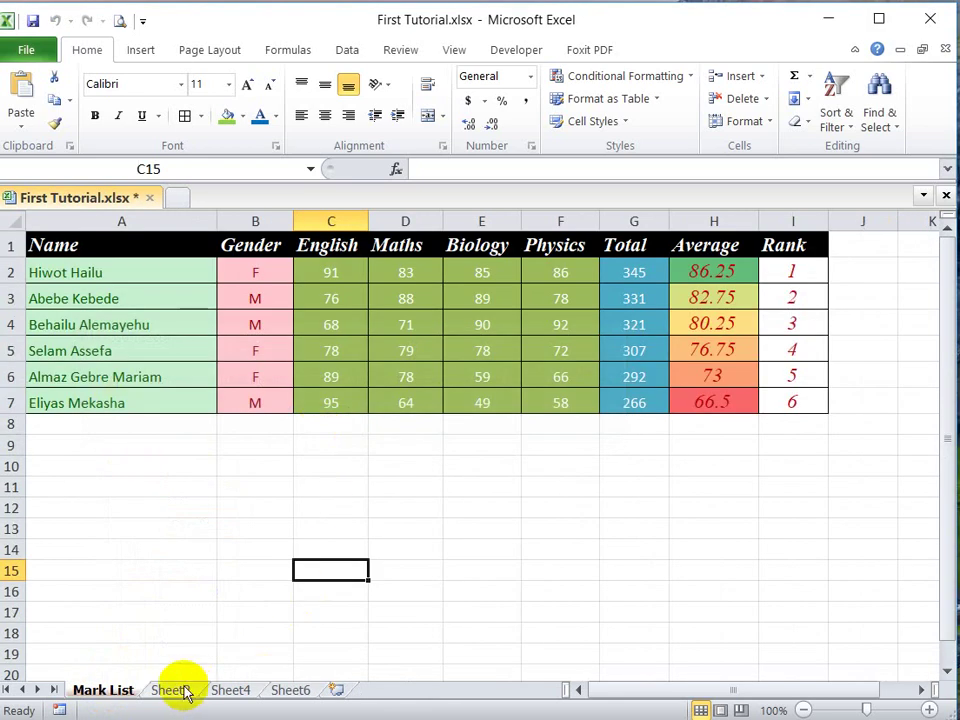
{"action": "right_click", "coordinate": [180, 690]}
{"action": "left_click", "coordinate": [230, 478]}
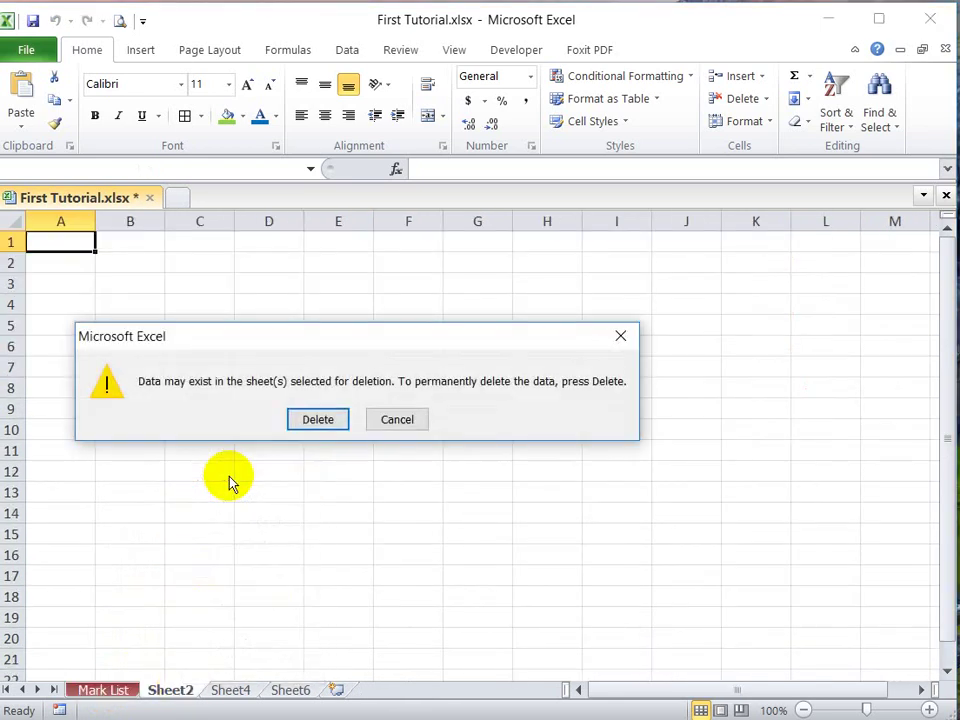
{"action": "left_click", "coordinate": [317, 419]}
{"action": "right_click", "coordinate": [186, 690]}
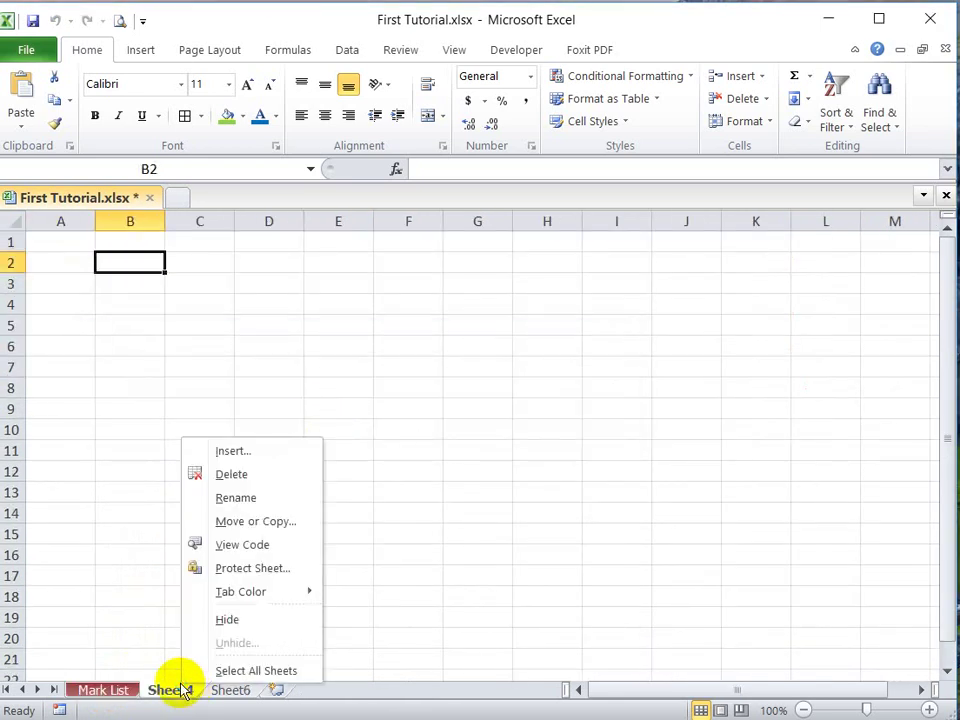
{"action": "left_click", "coordinate": [229, 476]}
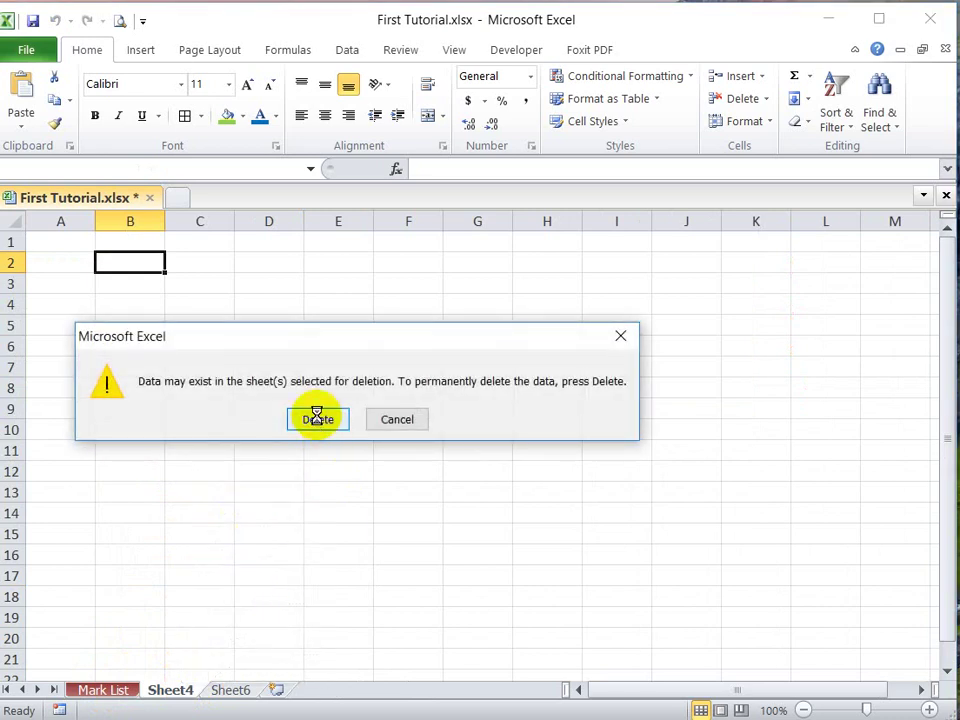
{"action": "left_click", "coordinate": [317, 419]}
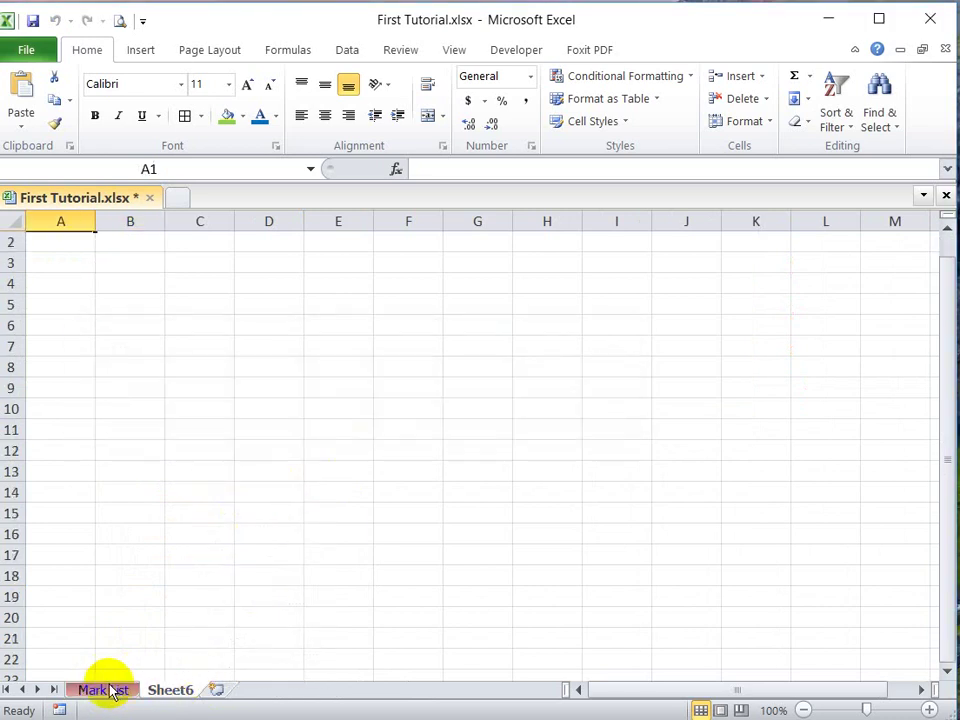
Step: Rename Sheet6 to 'My Worksheet'
{"action": "right_click", "coordinate": [181, 690]}
{"action": "left_click", "coordinate": [238, 498]}
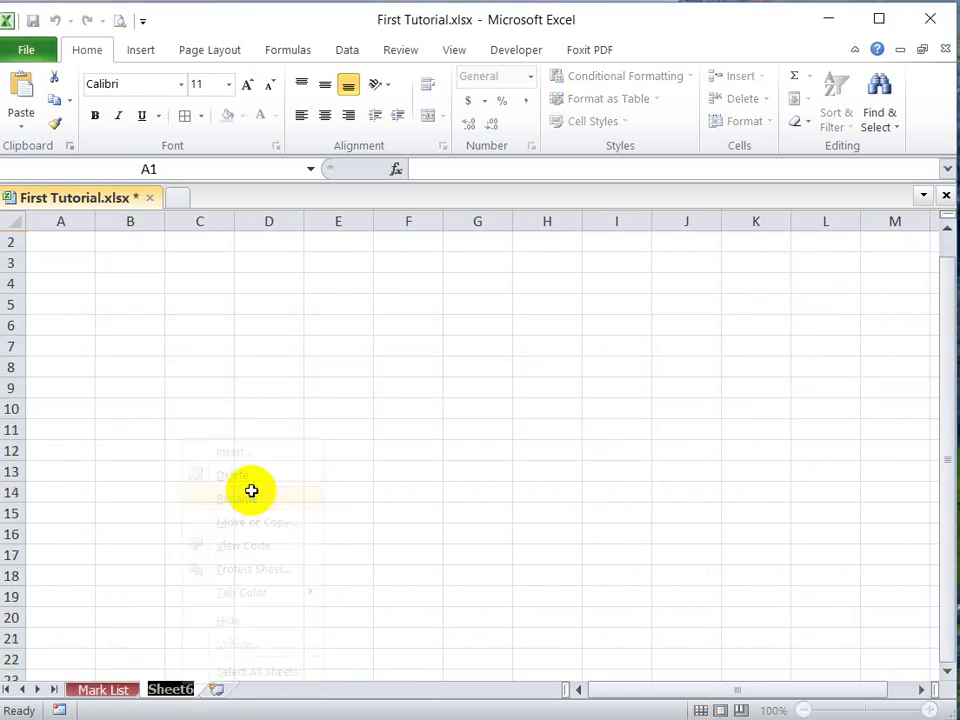
{"action": "type", "text": "M"}
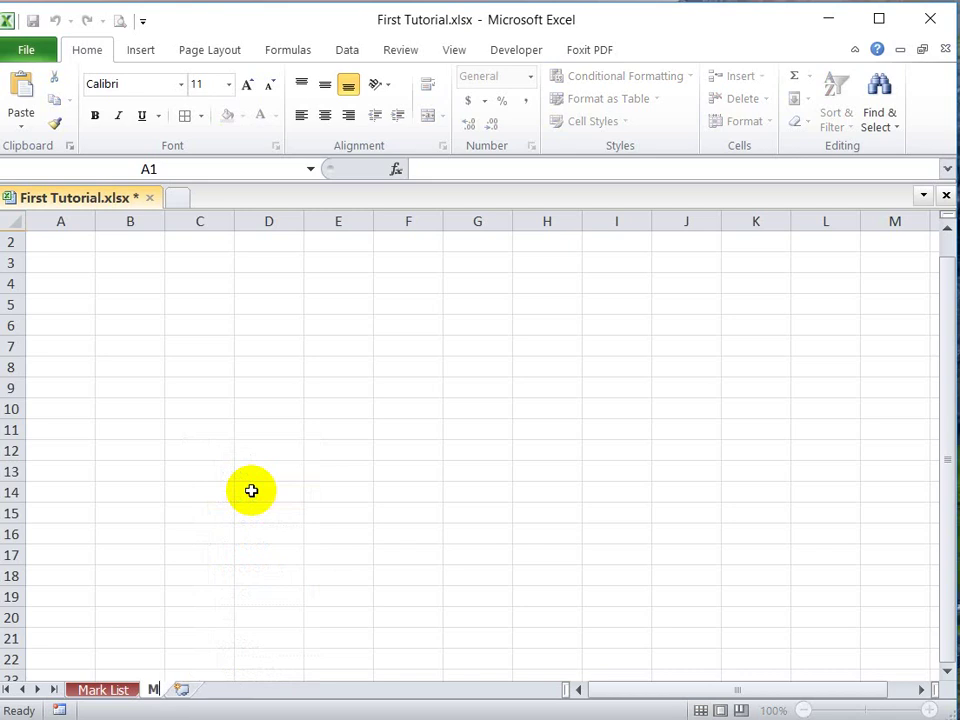
{"action": "type", "text": "y Worksheet"}
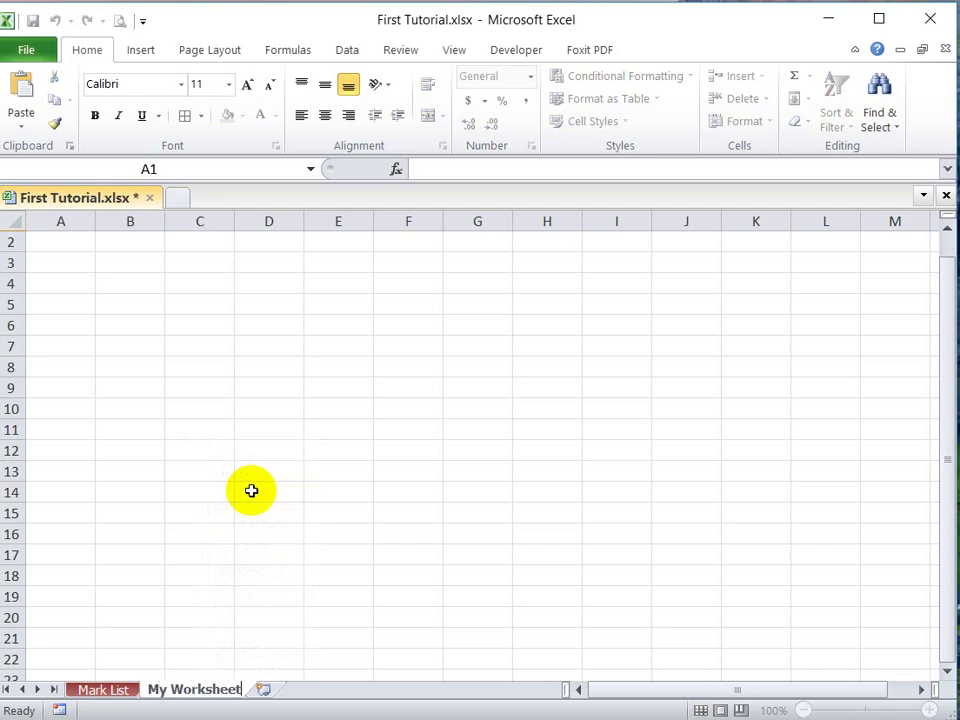
{"action": "key", "text": "Return"}
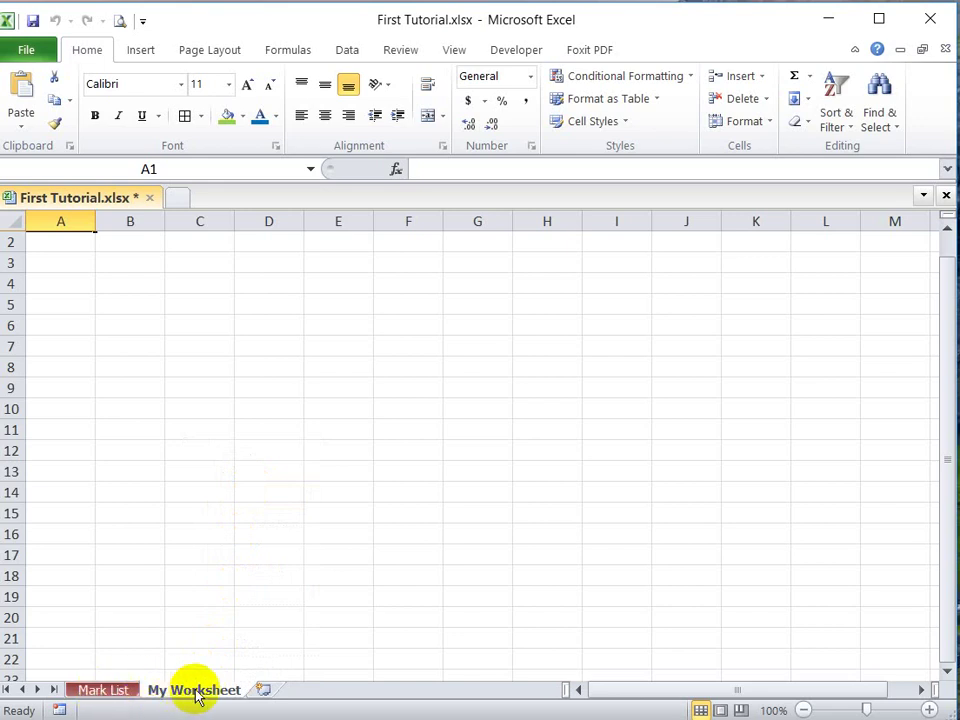
Step: Move My Worksheet ahead of Mark List and add a new blank Sheet7 after Mark List
{"action": "left_click_drag", "start_coordinate": [199, 692], "coordinate": [85, 694]}
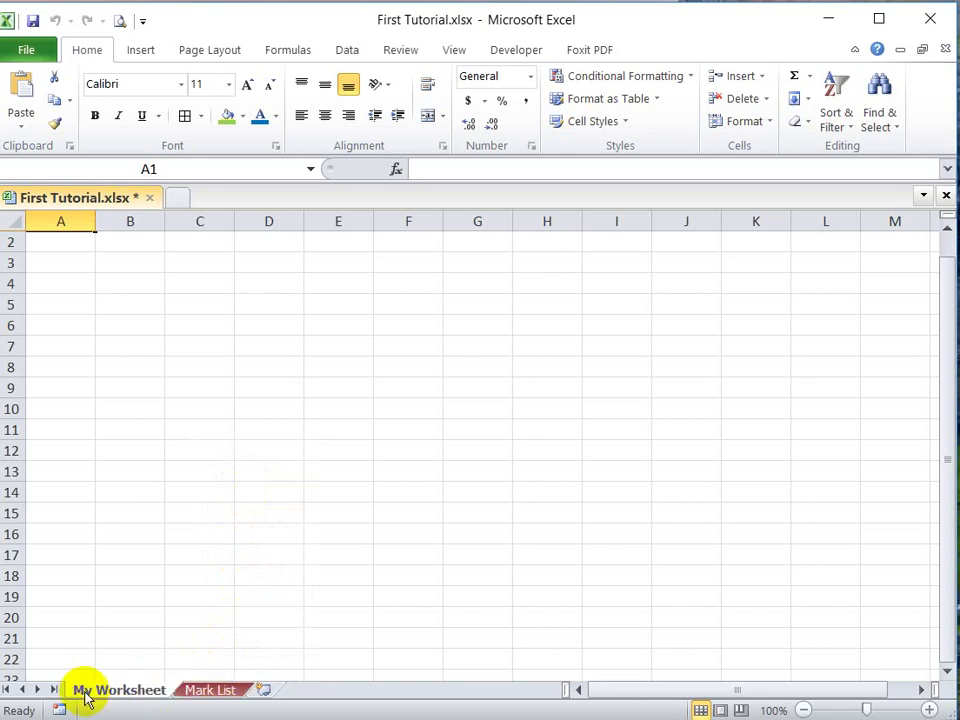
{"action": "left_click", "coordinate": [210, 692]}
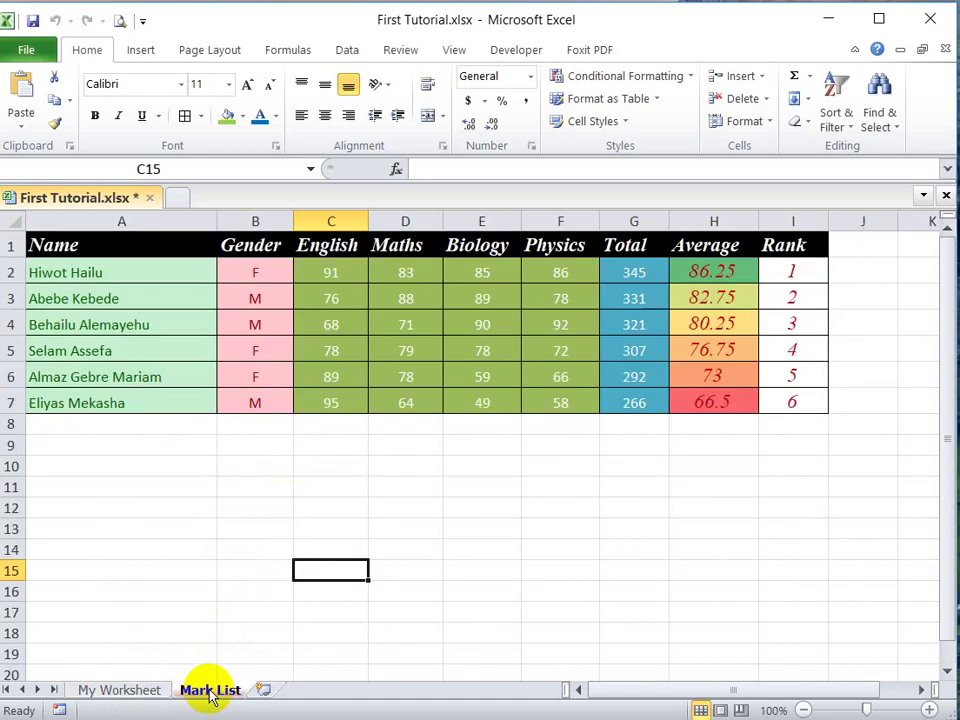
{"action": "left_click", "coordinate": [263, 691]}
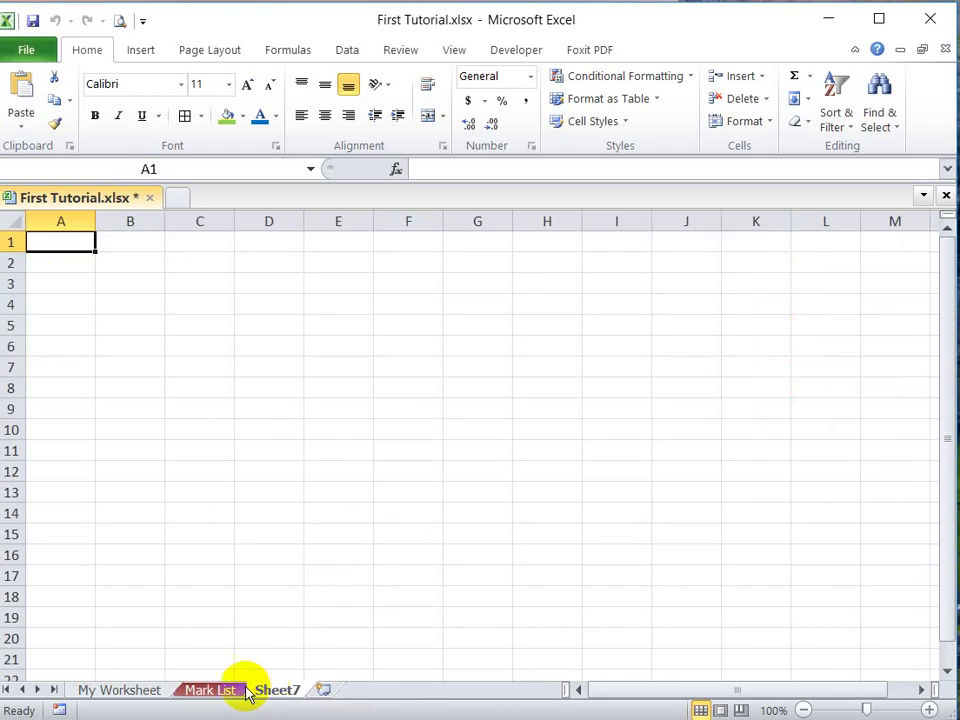
{"action": "left_click", "coordinate": [199, 690]}
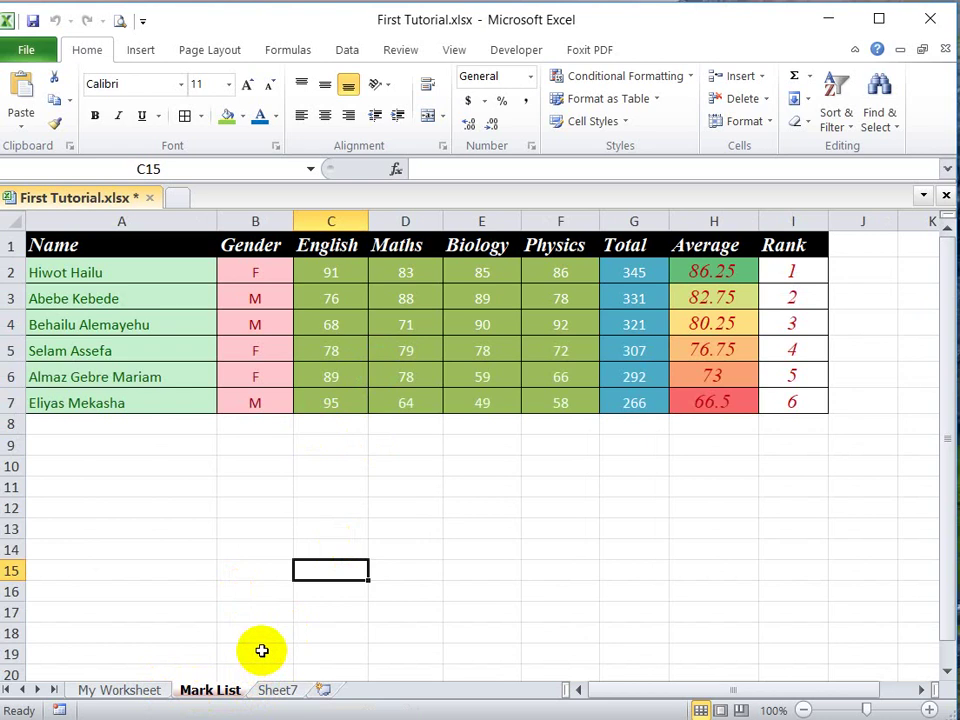
Step: Create a blank Book2 workbook, close it, and save First Tutorial.xlsx
{"action": "left_click", "coordinate": [30, 50]}
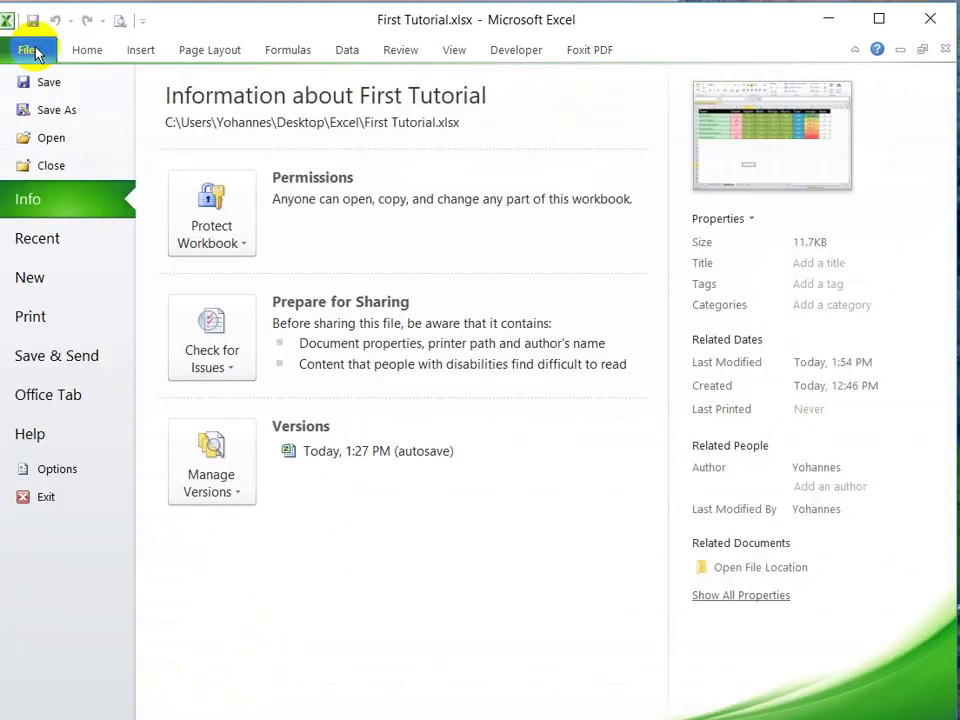
{"action": "left_click", "coordinate": [52, 278]}
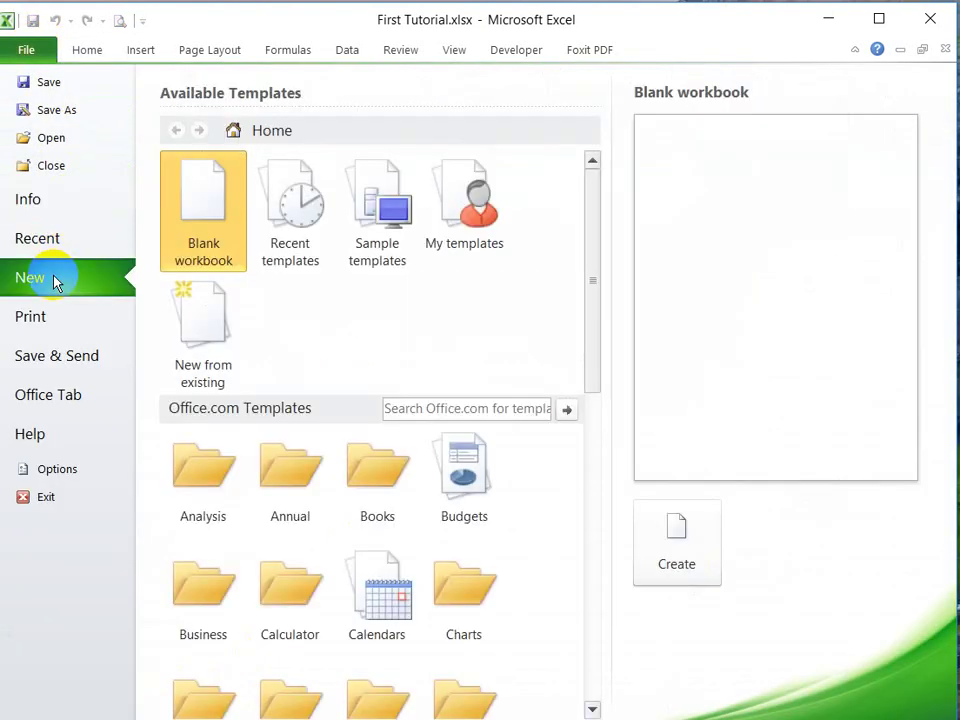
{"action": "left_click", "coordinate": [205, 190]}
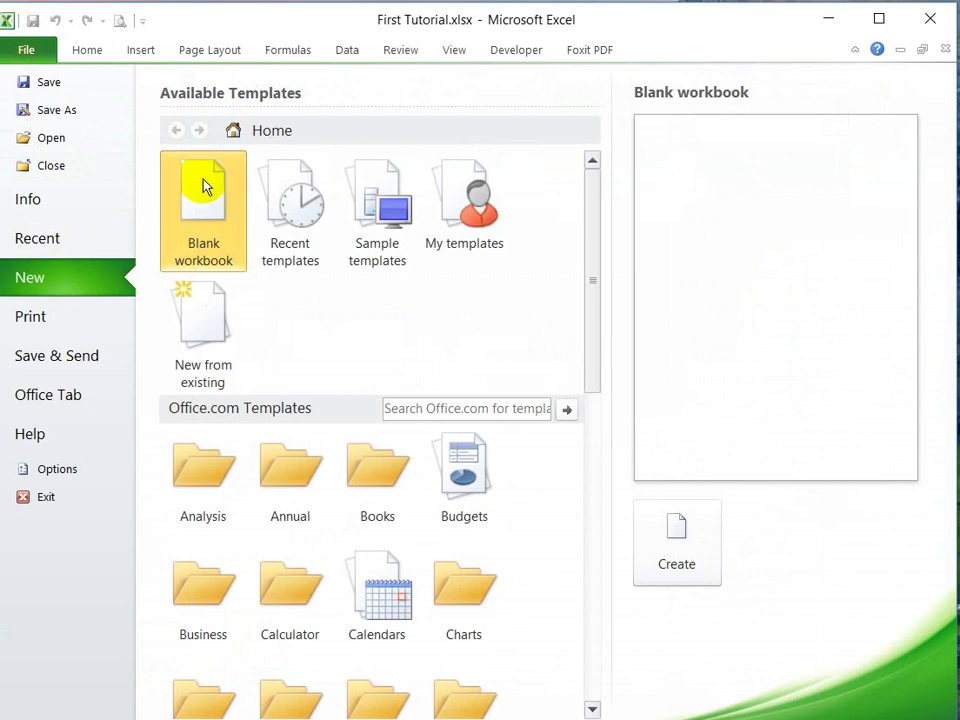
{"action": "left_click", "coordinate": [208, 229]}
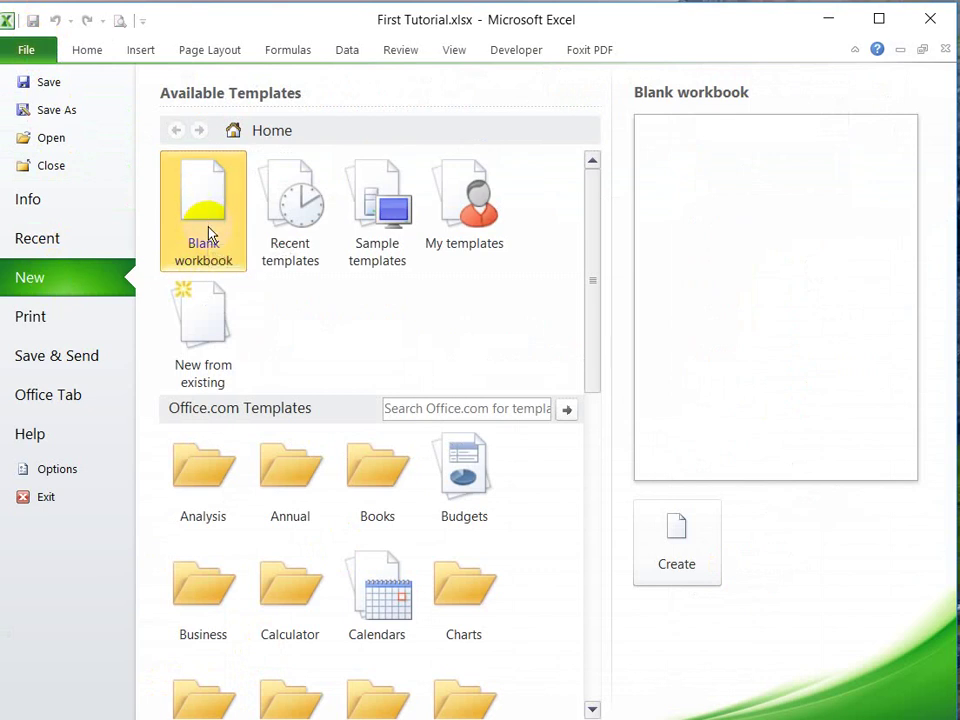
{"action": "left_click", "coordinate": [697, 566]}
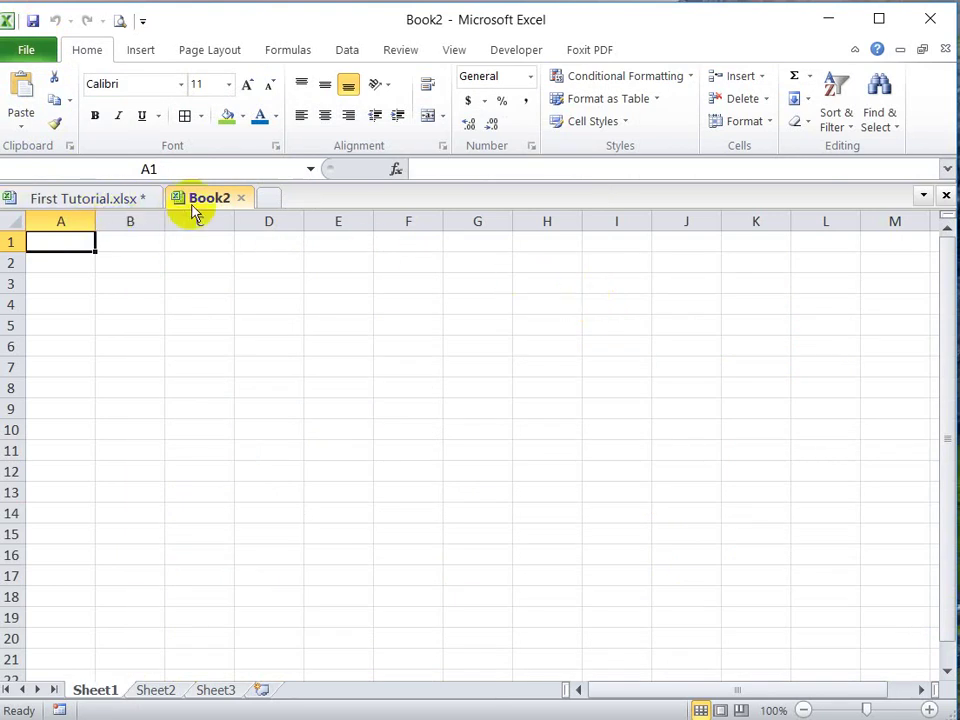
{"action": "left_click", "coordinate": [240, 198]}
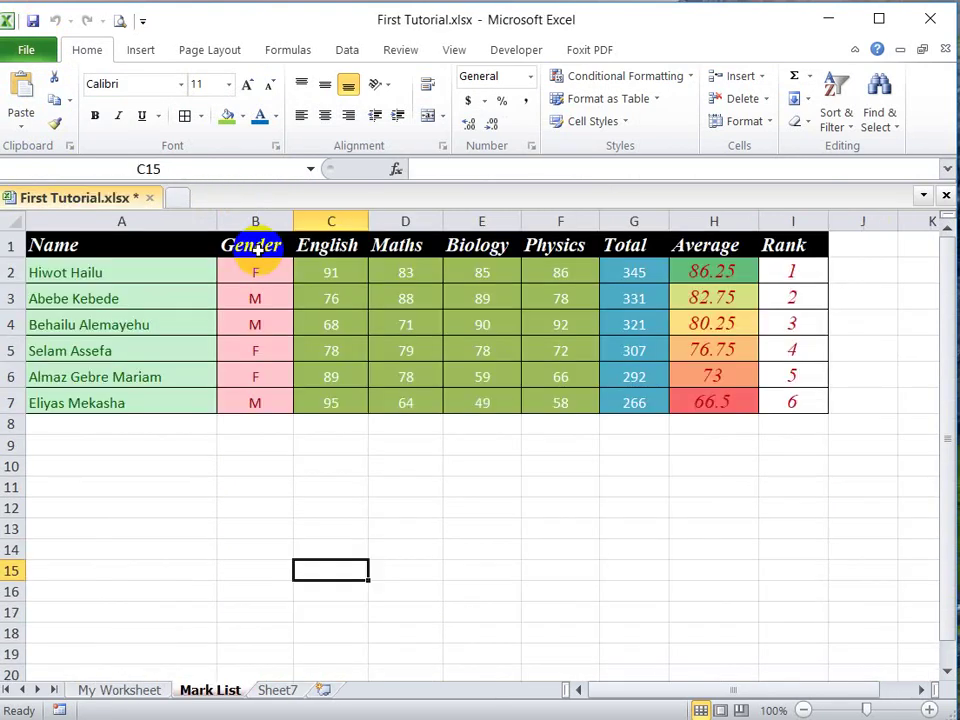
{"action": "left_click", "coordinate": [32, 20]}
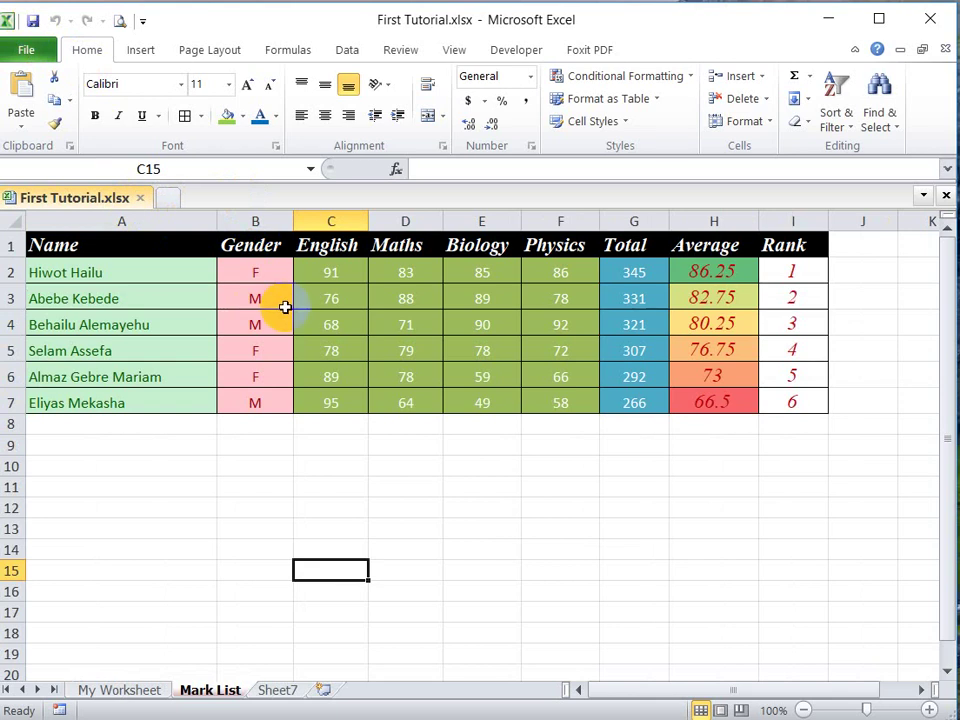
Step: Hide My Worksheet and Sheet7 so only the Mark List tab is visible
{"action": "left_click", "coordinate": [280, 691]}
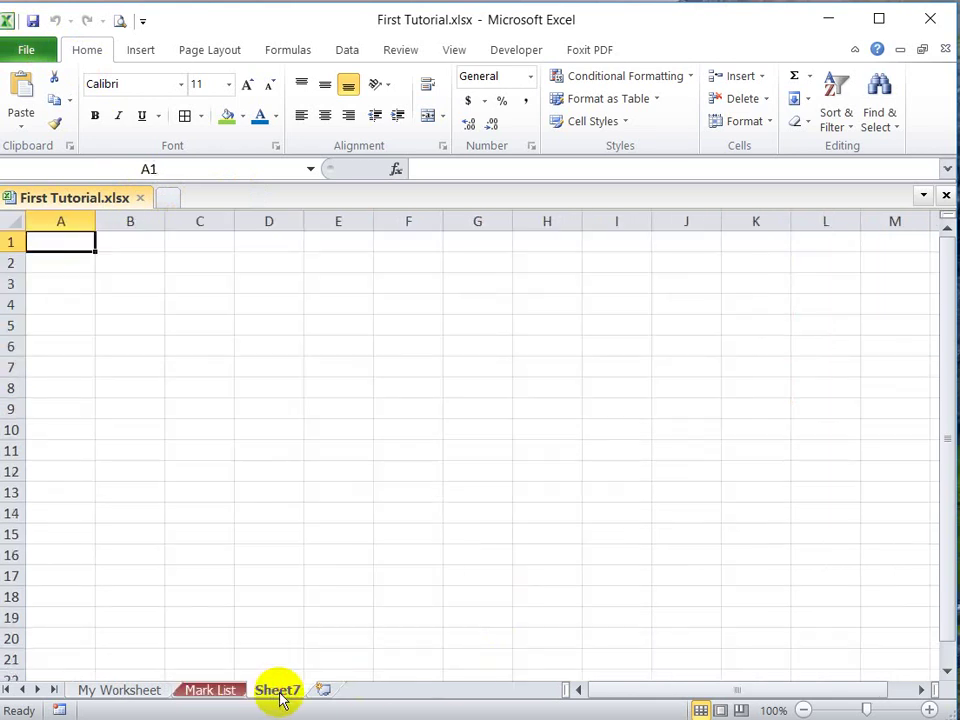
{"action": "right_click", "coordinate": [280, 692]}
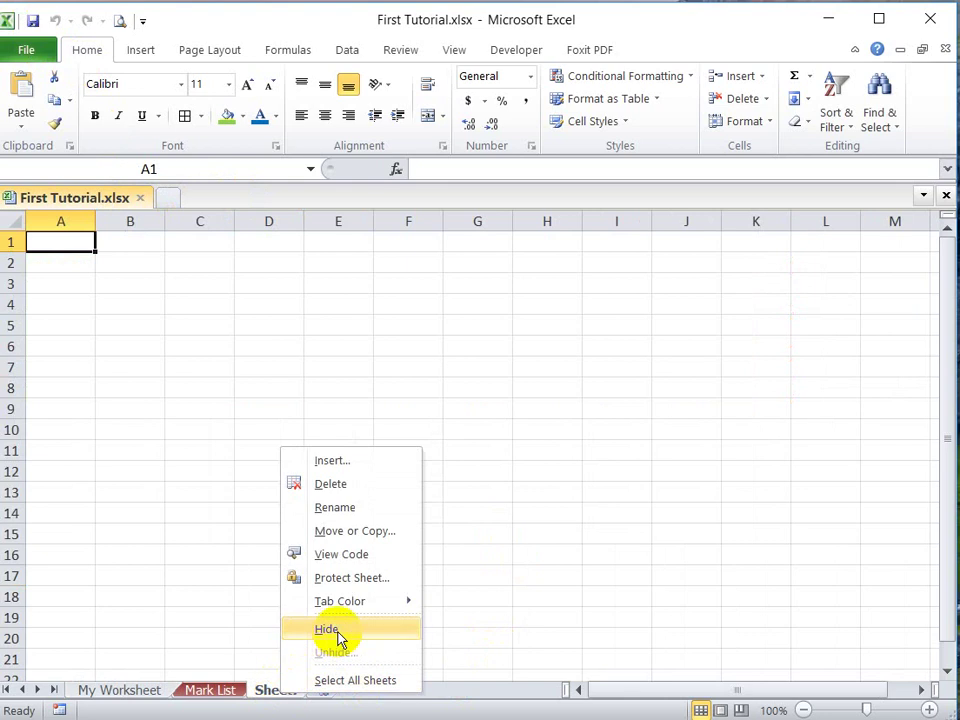
{"action": "left_click", "coordinate": [118, 690]}
{"action": "left_click", "coordinate": [116, 692]}
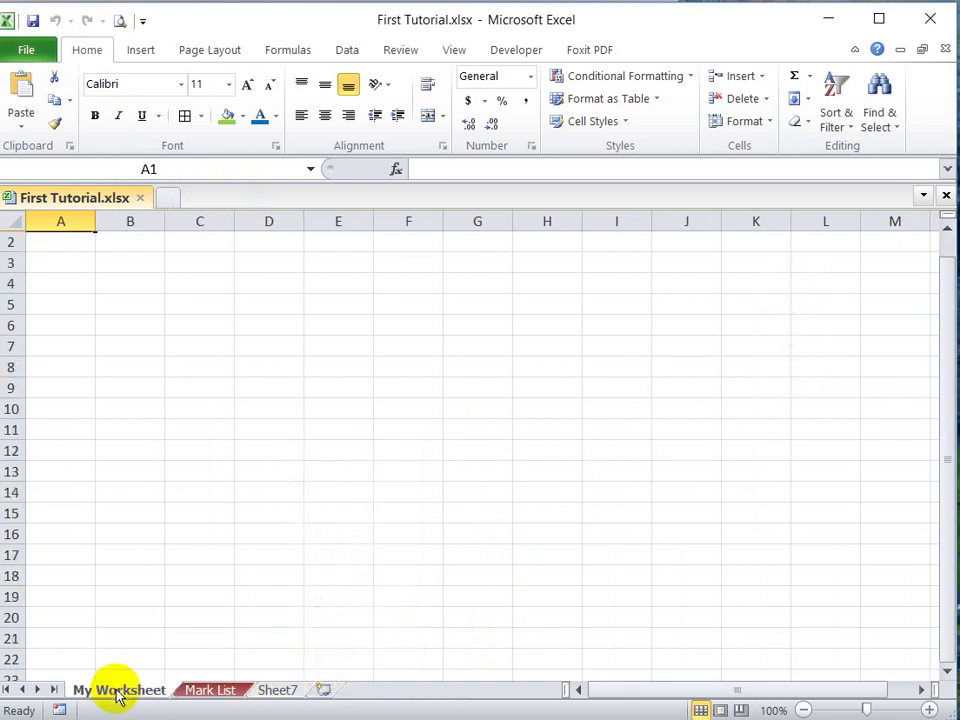
{"action": "right_click", "coordinate": [118, 692]}
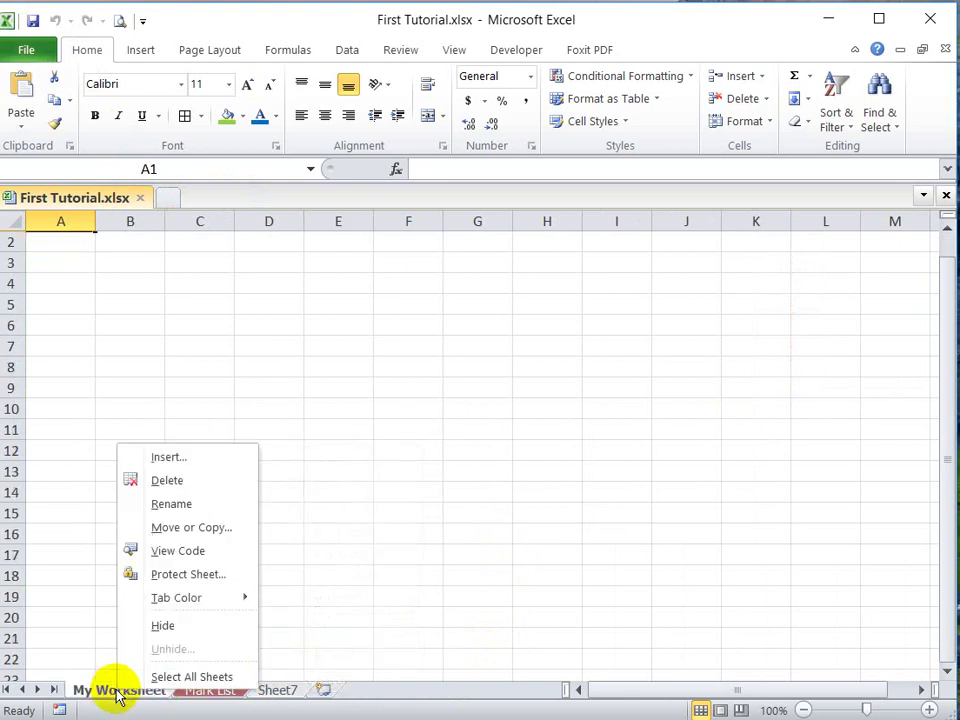
{"action": "left_click", "coordinate": [163, 626]}
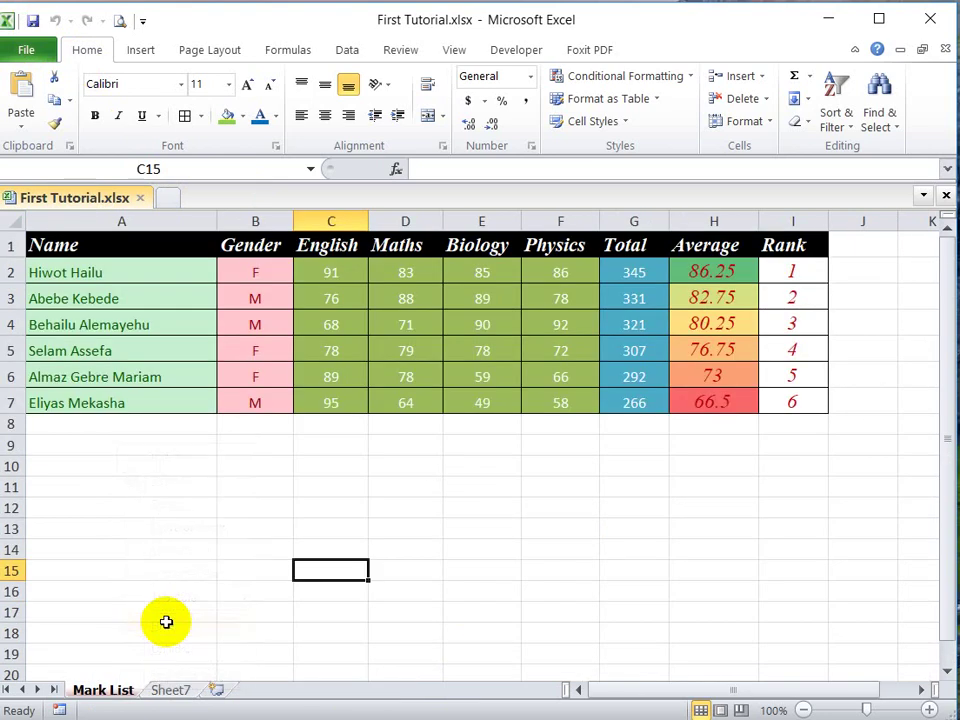
{"action": "right_click", "coordinate": [168, 692]}
{"action": "left_click", "coordinate": [212, 629]}
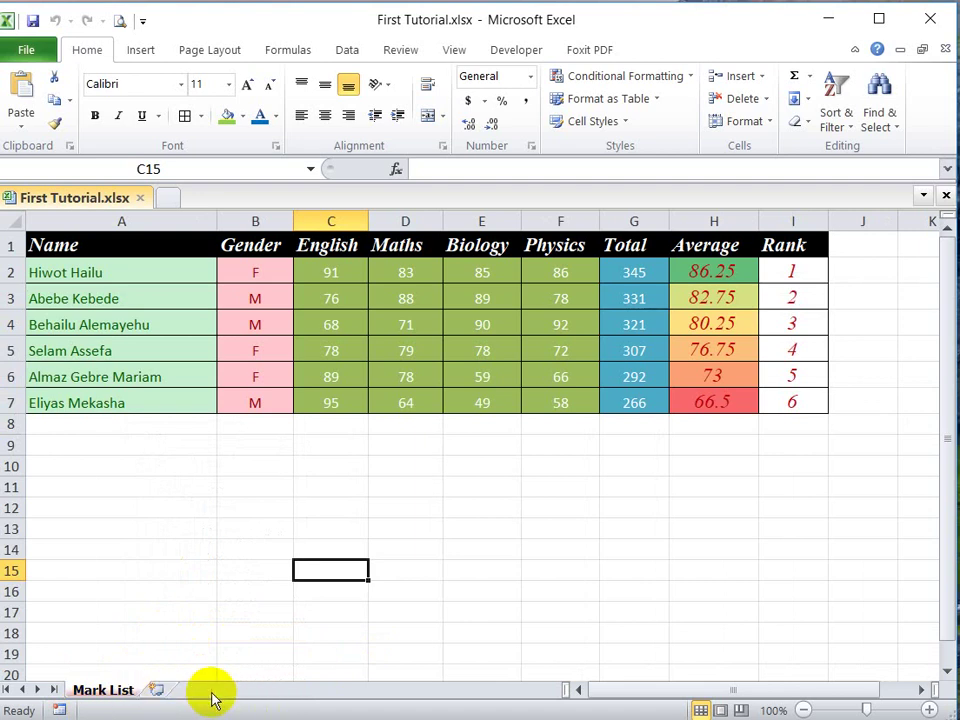
Step: Unhide My Worksheet from the hidden sheets list, leaving Sheet7 hidden
{"action": "right_click", "coordinate": [113, 696]}
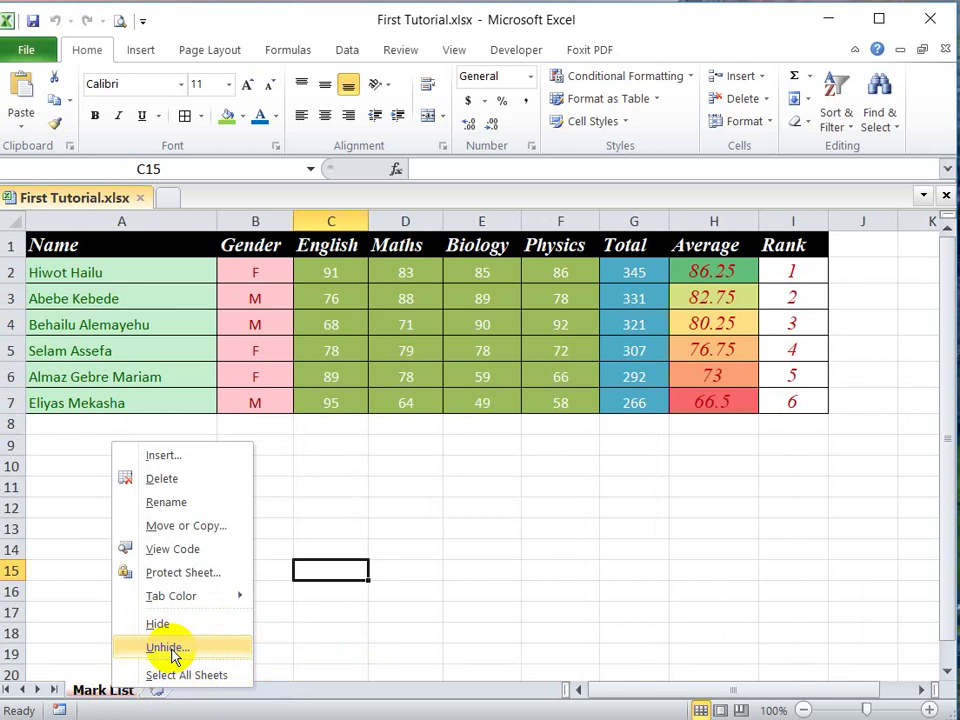
{"action": "left_click", "coordinate": [168, 648]}
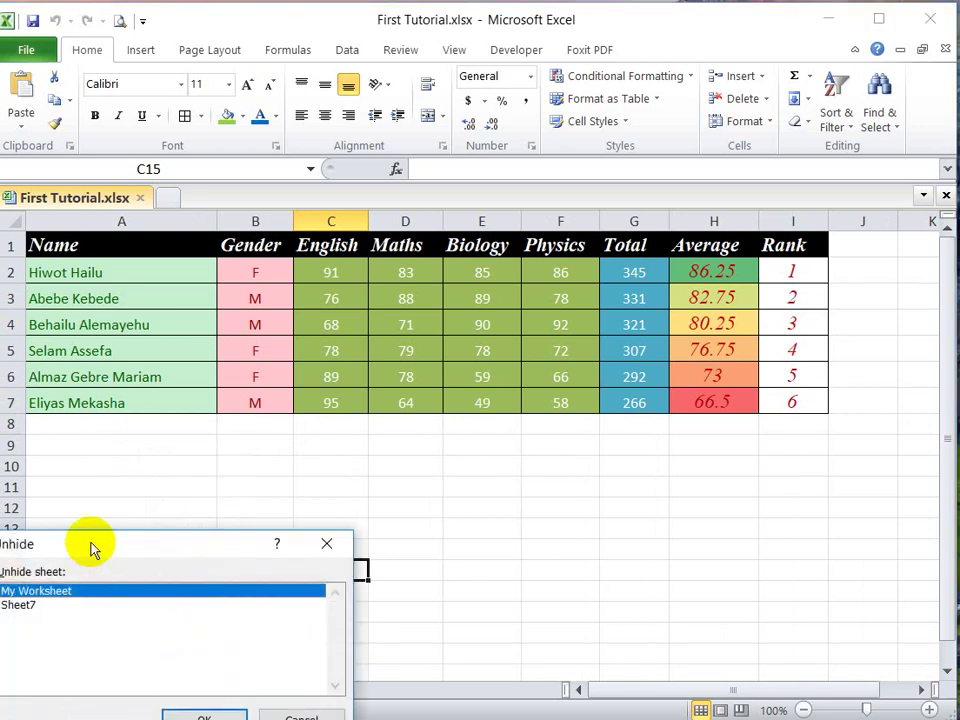
{"action": "left_click_drag", "start_coordinate": [94, 551], "coordinate": [470, 450]}
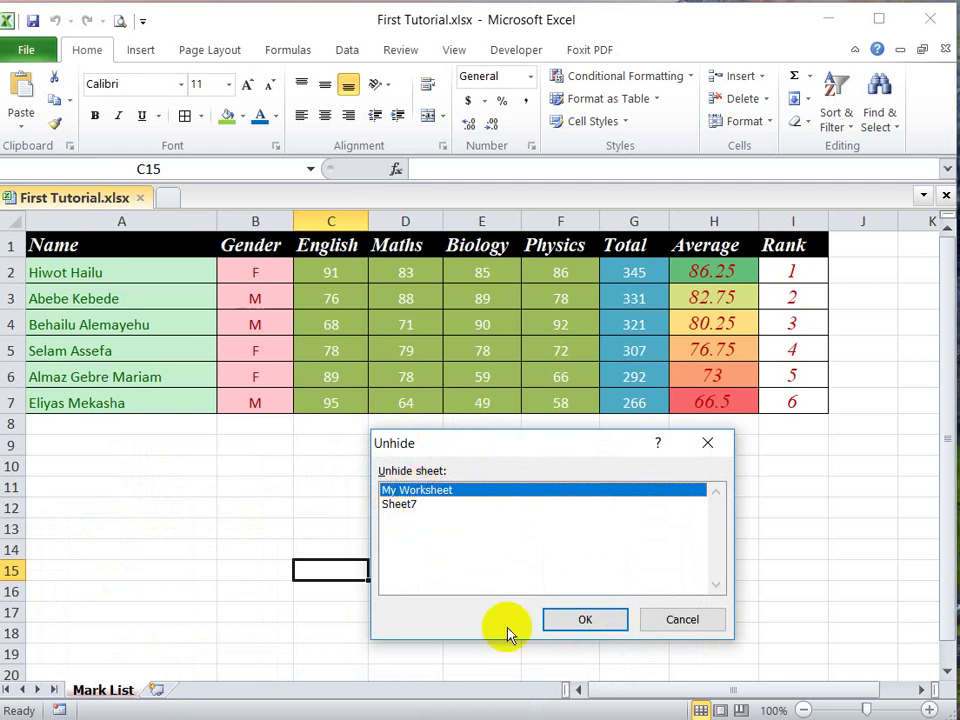
{"action": "left_click", "coordinate": [404, 503]}
{"action": "left_click", "coordinate": [406, 491]}
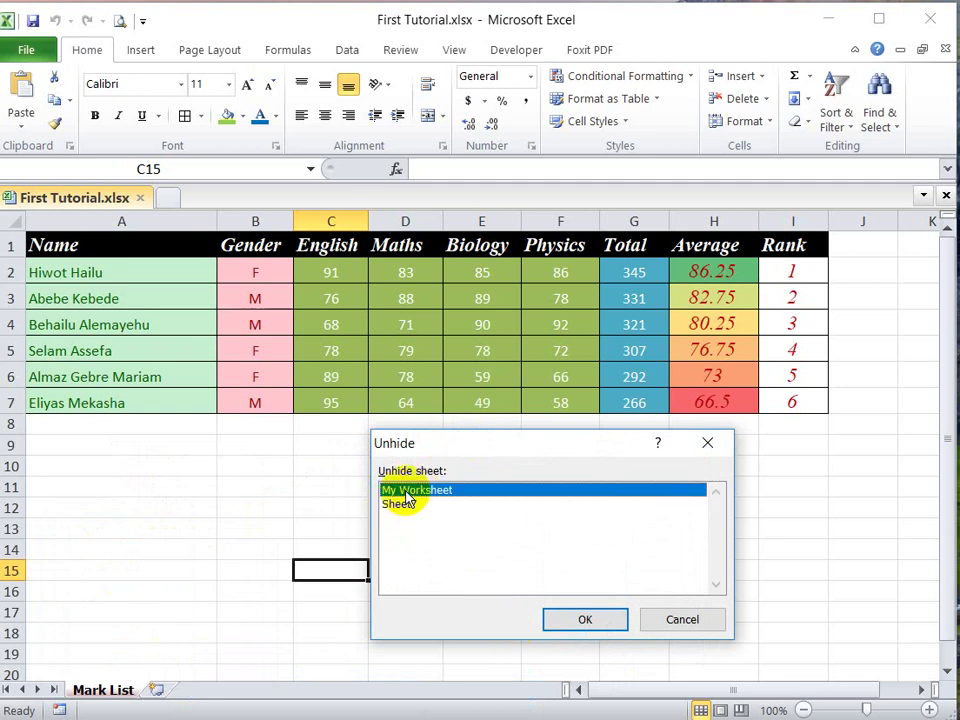
{"action": "left_click", "coordinate": [582, 622]}
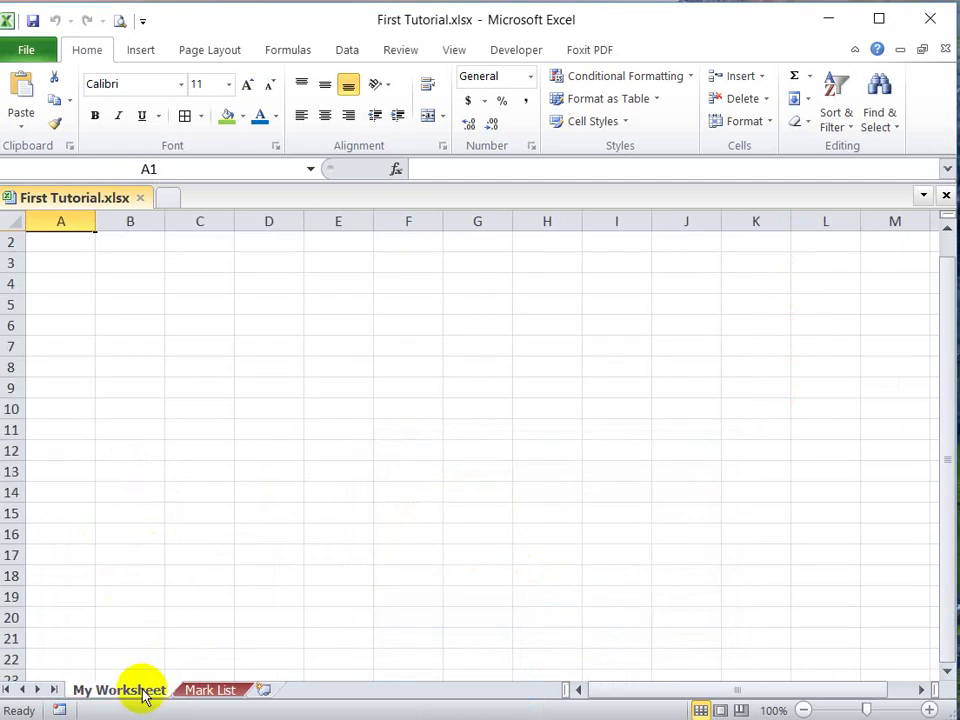
{"action": "left_click", "coordinate": [201, 692]}
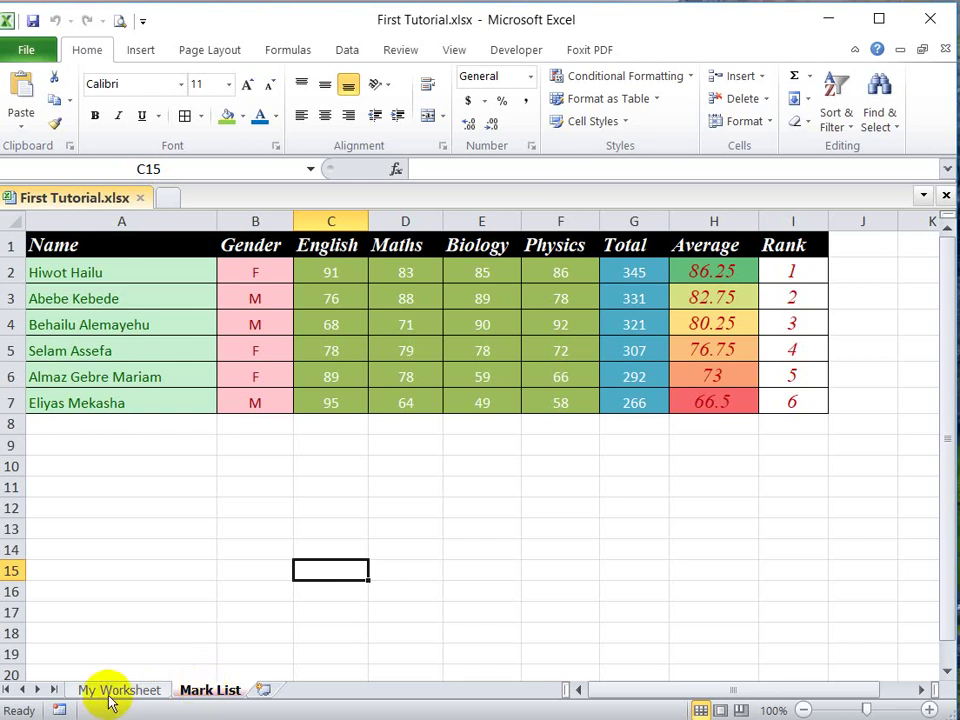
{"action": "left_click", "coordinate": [118, 692]}
Step: Show the Review ribbon tools and flip between My Worksheet and Mark List
{"action": "left_click", "coordinate": [208, 694]}
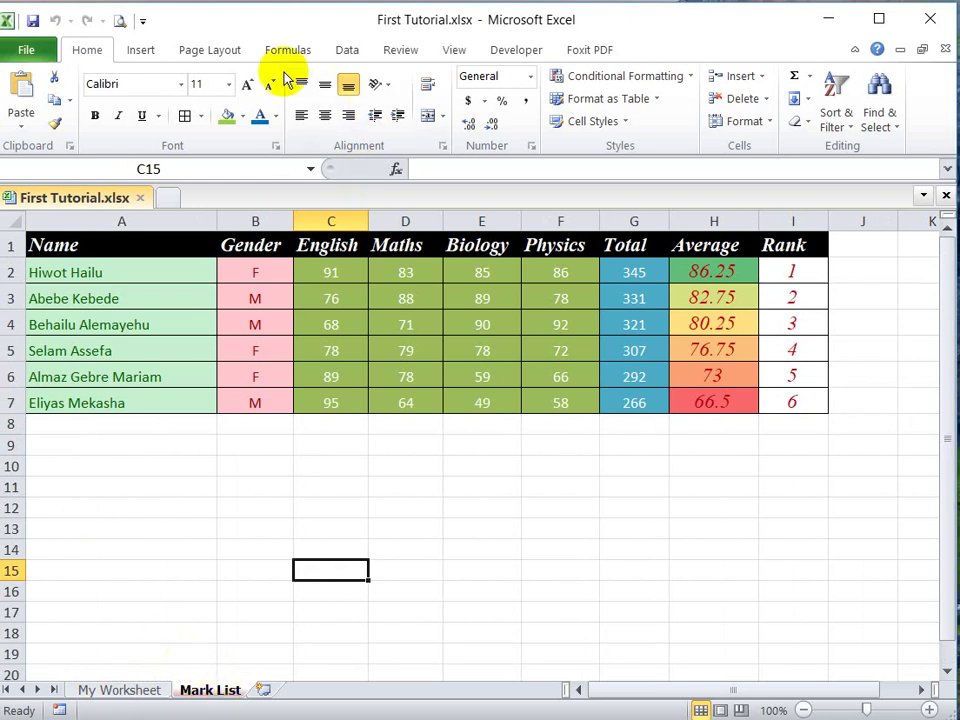
{"action": "left_click", "coordinate": [400, 54]}
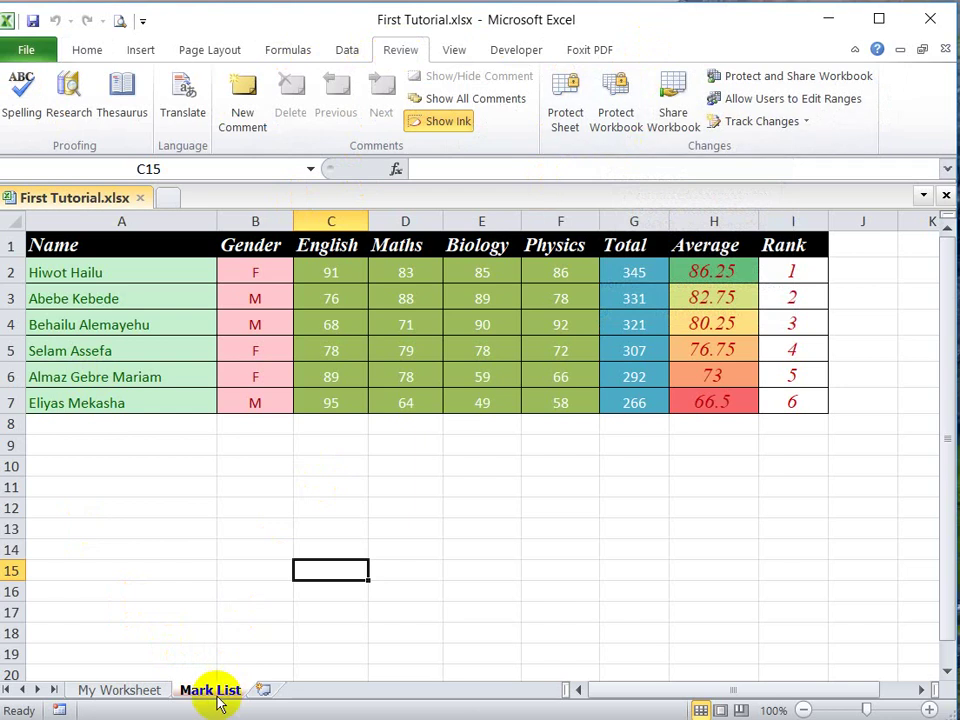
{"action": "left_click", "coordinate": [118, 694]}
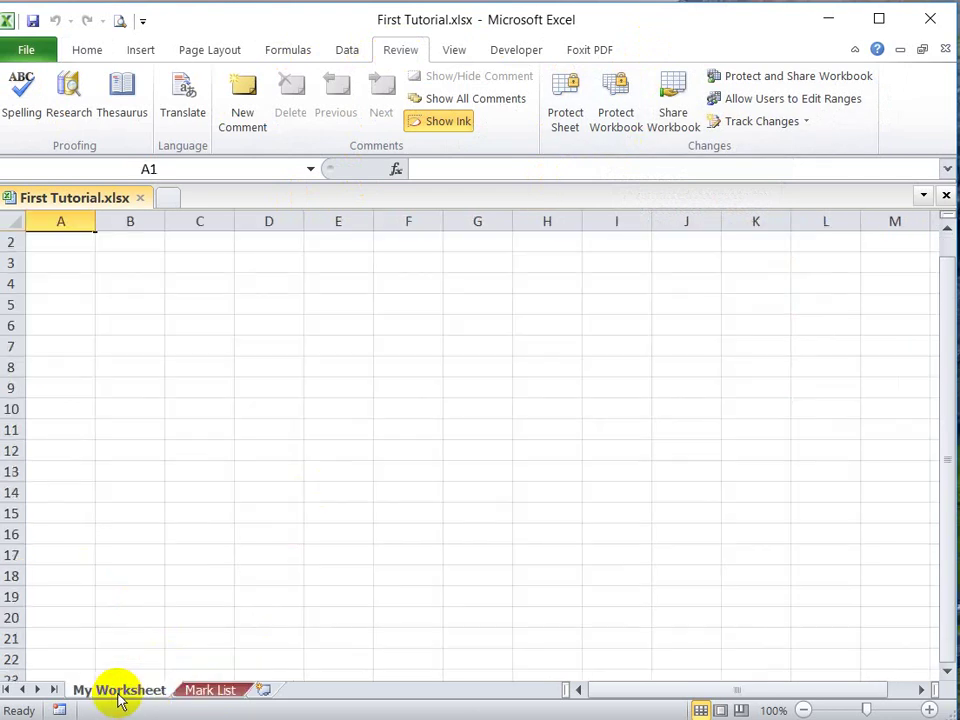
{"action": "left_click", "coordinate": [205, 691]}
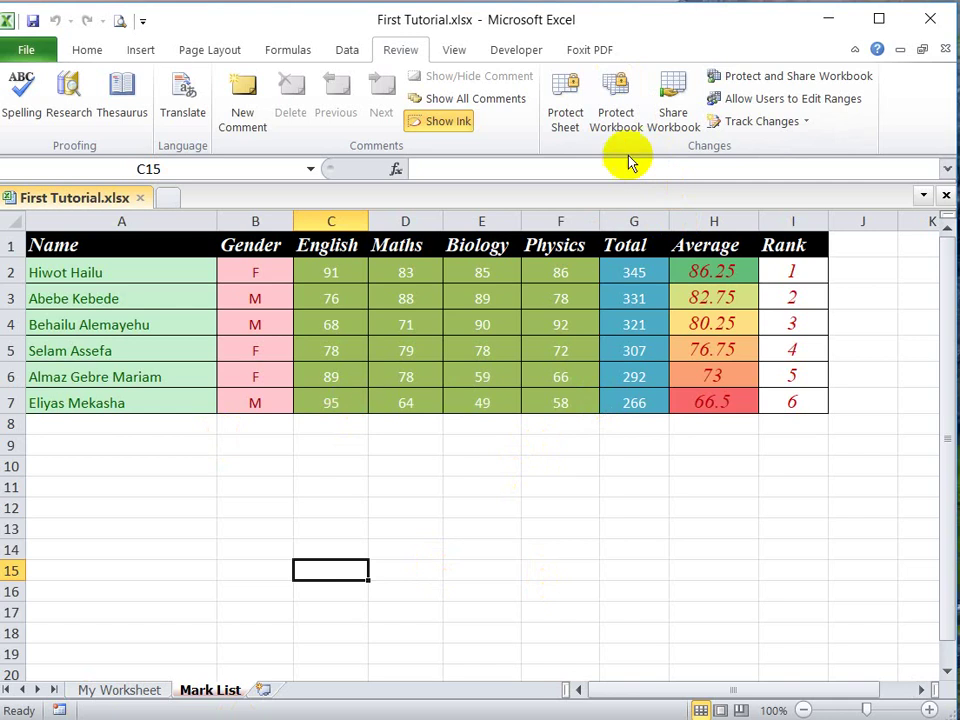
Step: Protect the Mark List sheet with a password, entering it twice
{"action": "left_click", "coordinate": [565, 118]}
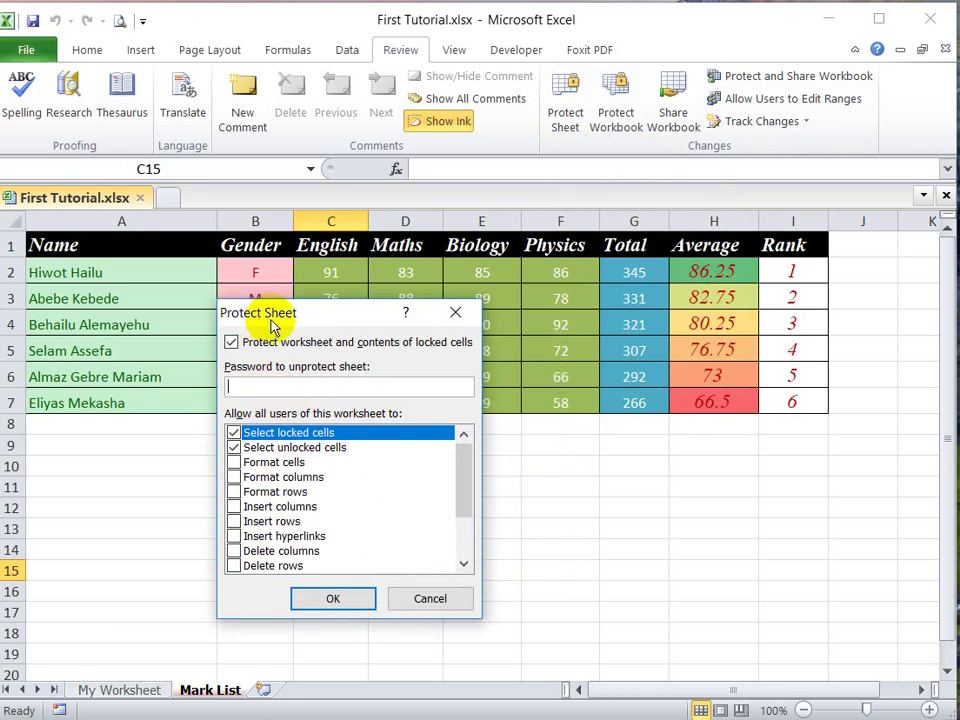
{"action": "type", "text": "123"}
{"action": "left_click", "coordinate": [334, 598]}
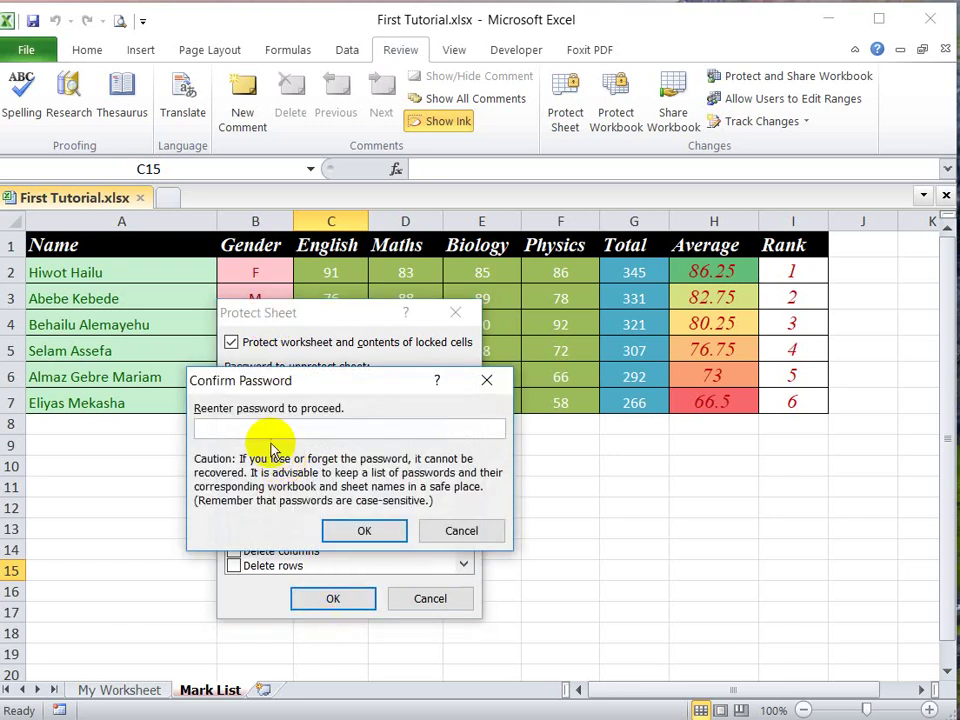
{"action": "type", "text": "123"}
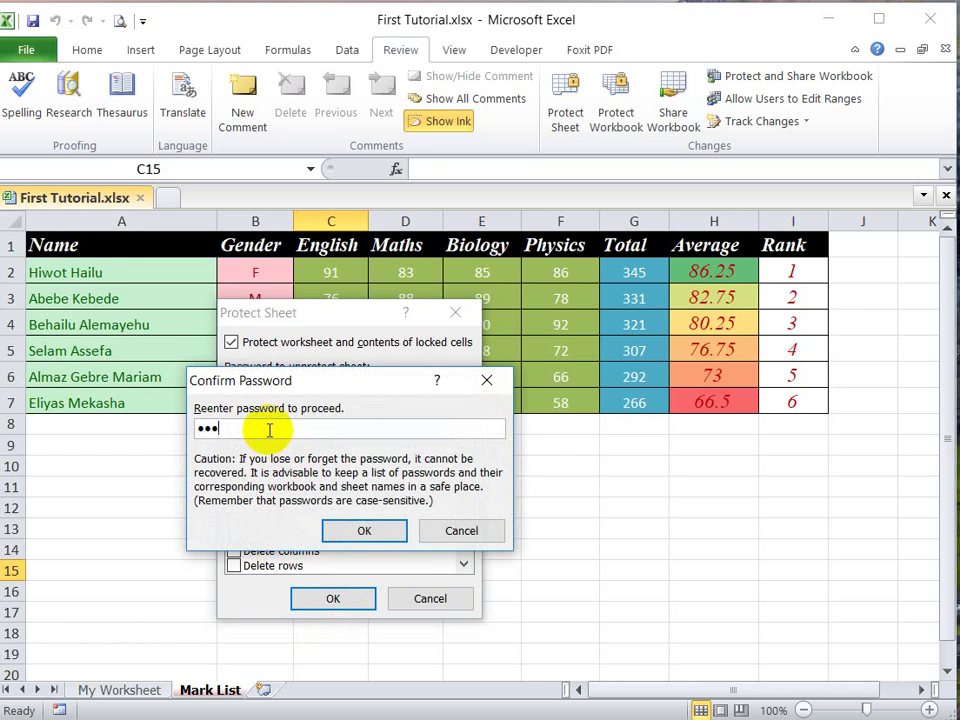
{"action": "left_click", "coordinate": [364, 530]}
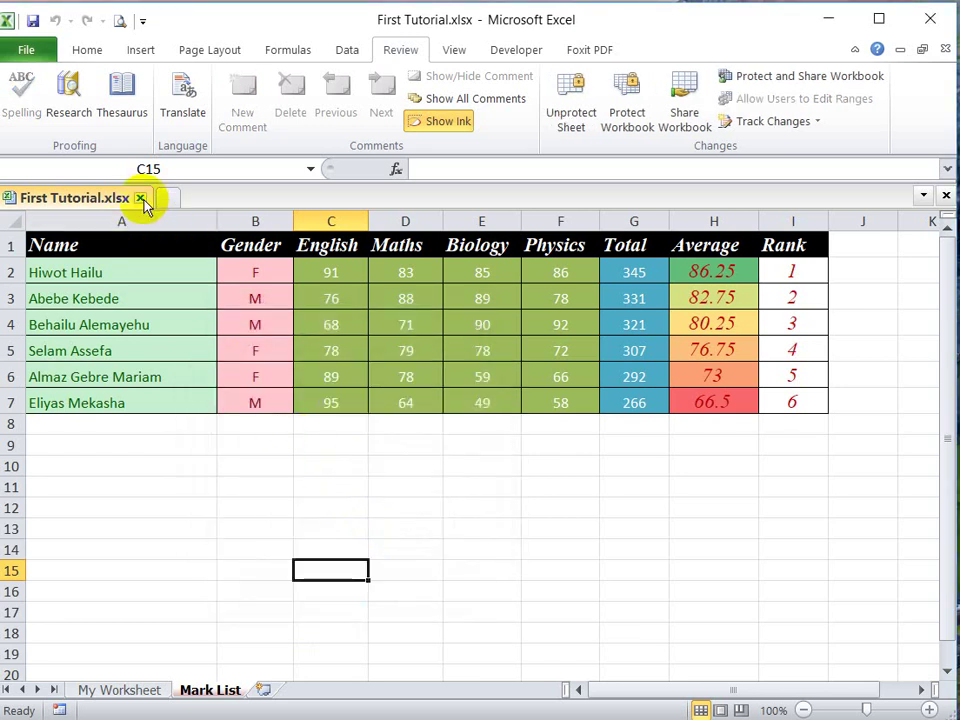
Step: Close First Tutorial.xlsx, saving the changes, and show the recent workbooks list
{"action": "left_click", "coordinate": [143, 200]}
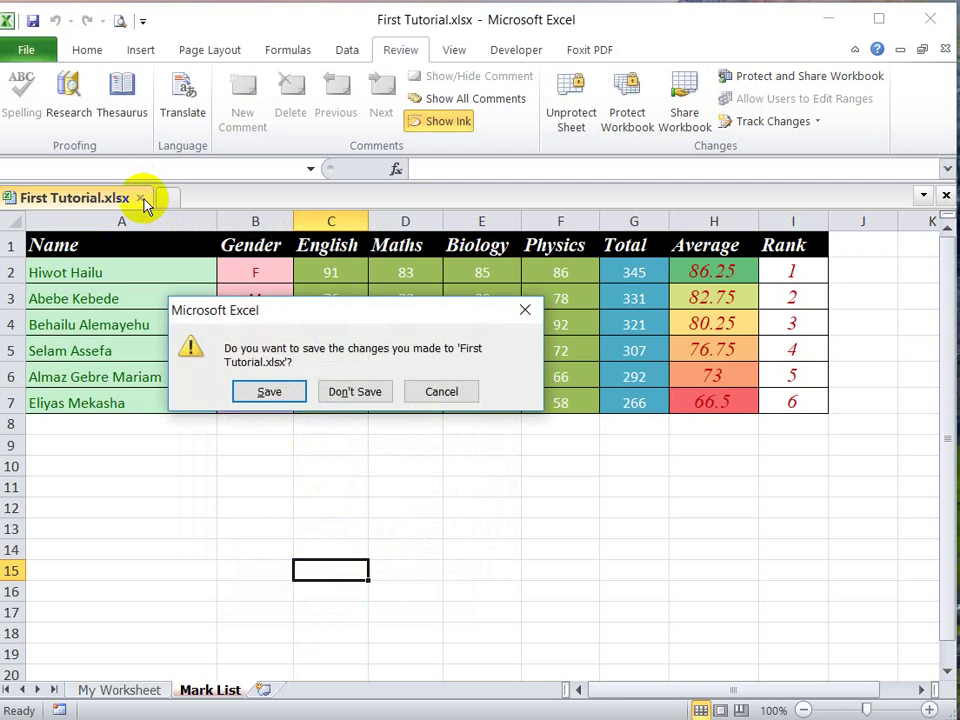
{"action": "left_click", "coordinate": [259, 393]}
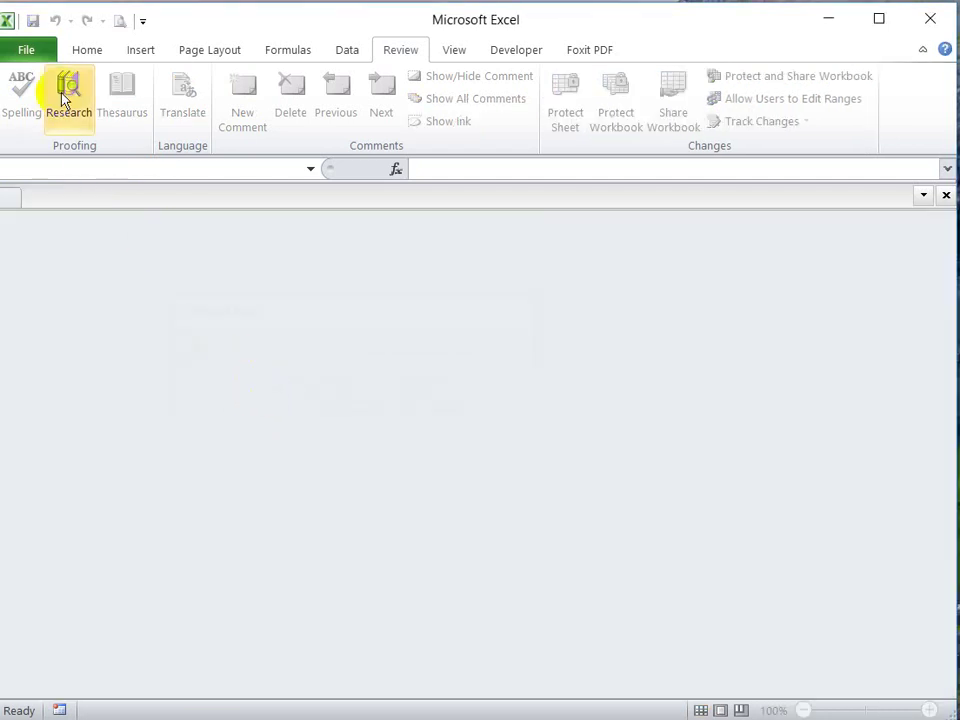
{"action": "left_click", "coordinate": [33, 50]}
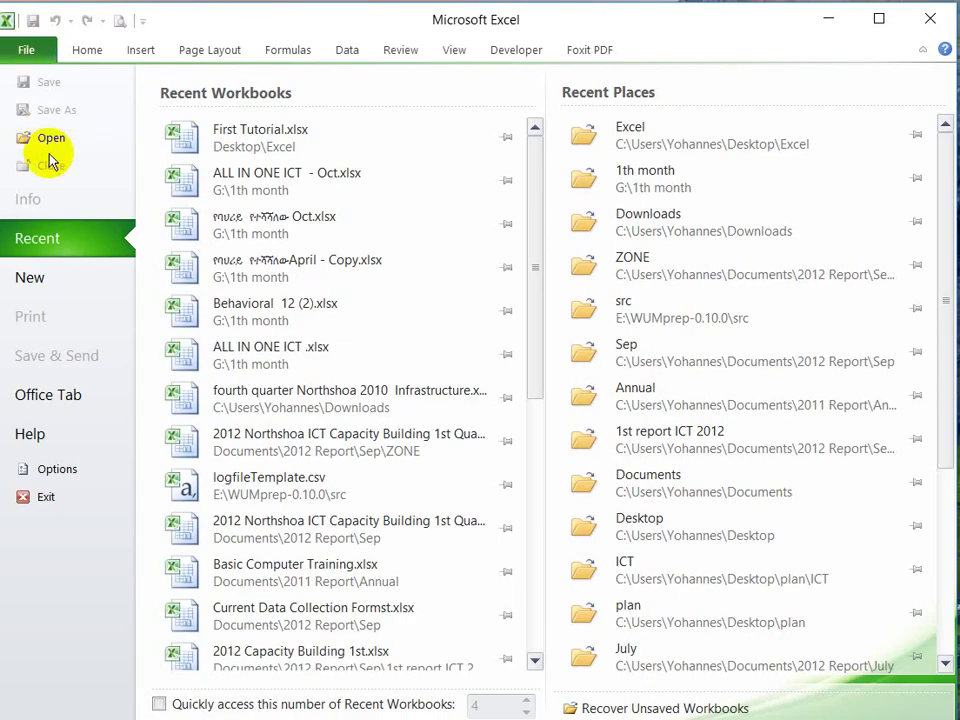
Step: Reopen First Tutorial.xlsx from the recent workbooks list
{"action": "left_click", "coordinate": [262, 147]}
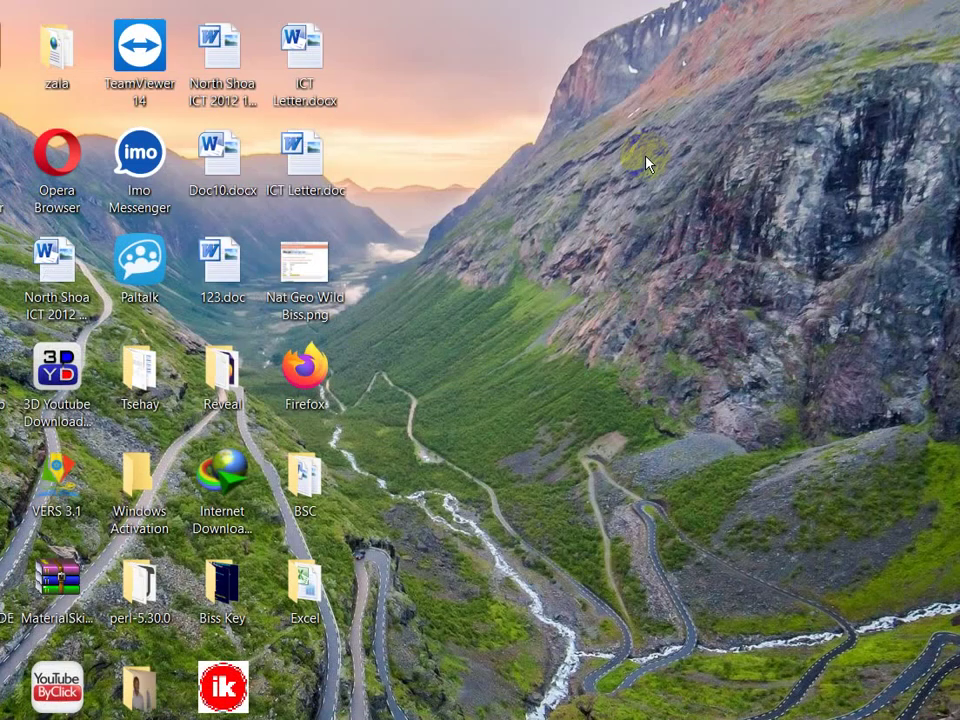
Step: Launch Microsoft Excel from the Windows Start menu
{"action": "key", "text": "super"}
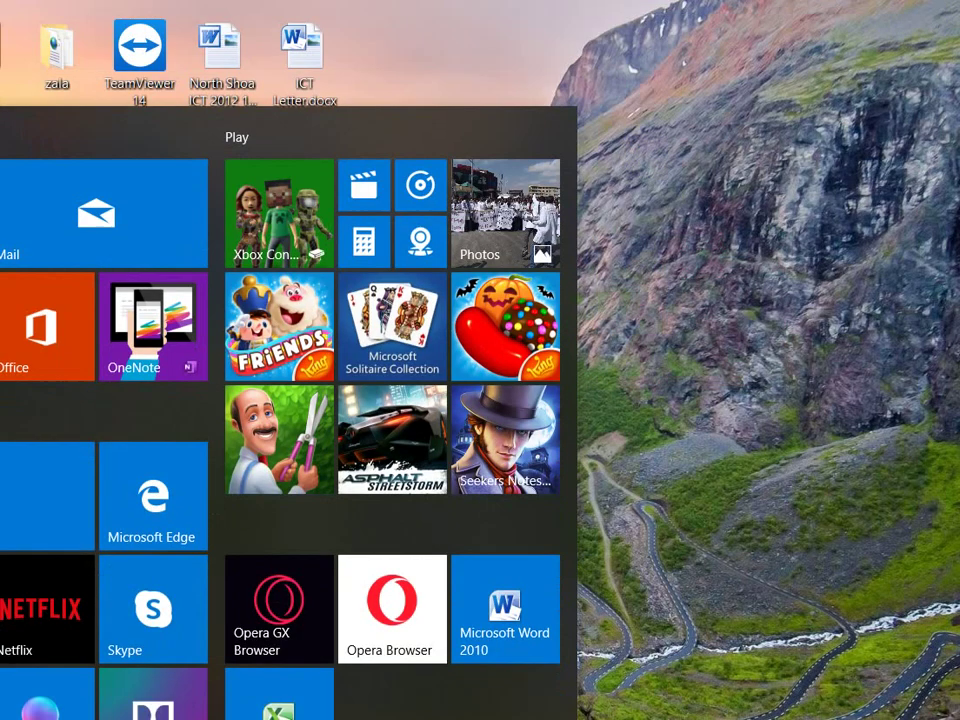
{"action": "key", "text": "super"}
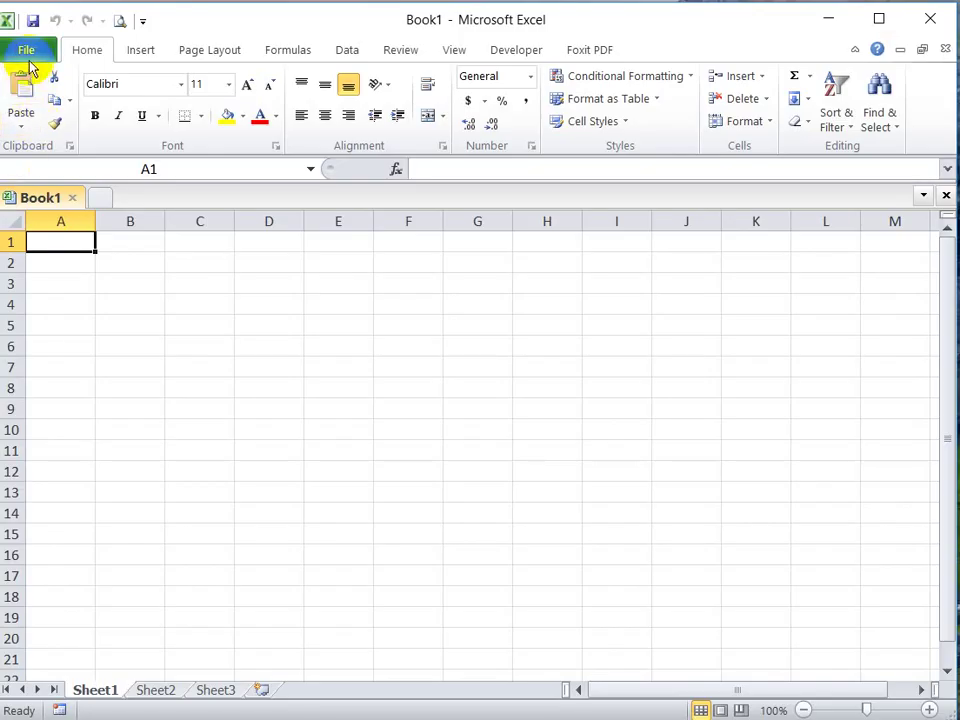
Step: Reopen First Tutorial.xlsx from recent workbooks and select cells E14 and B16
{"action": "left_click", "coordinate": [28, 52]}
{"action": "left_click", "coordinate": [253, 143]}
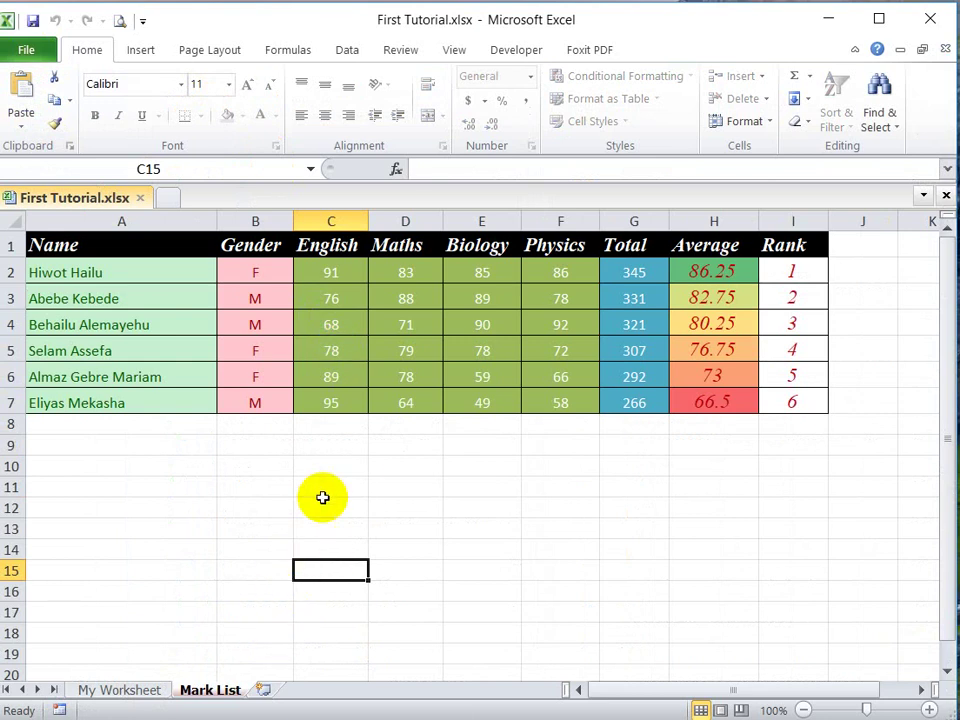
{"action": "left_click", "coordinate": [512, 552]}
{"action": "left_click", "coordinate": [279, 587]}
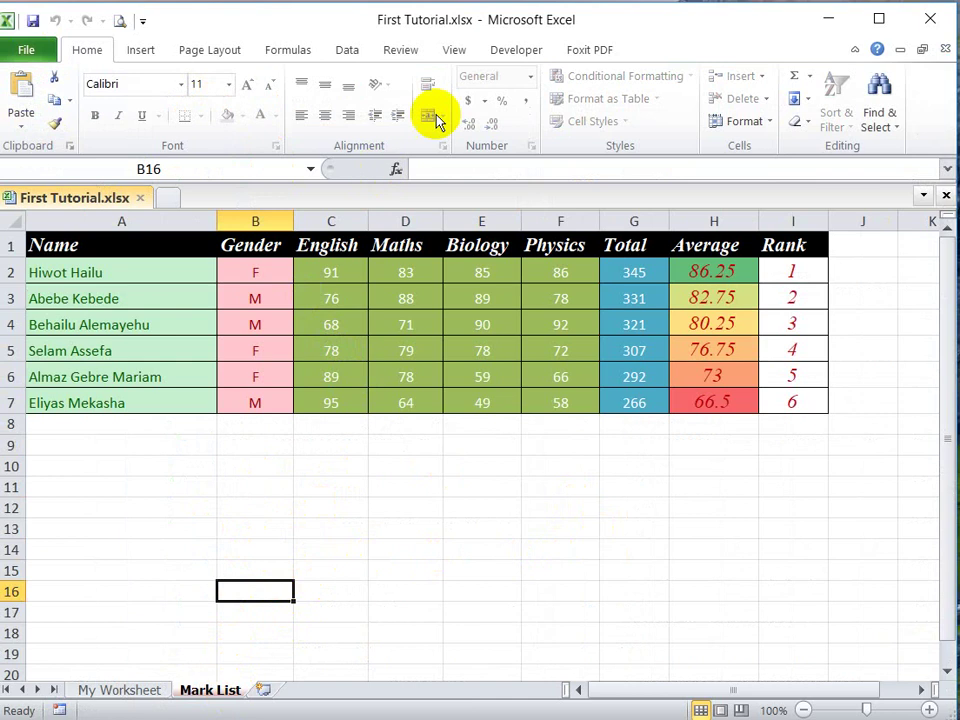
Step: Test the protected sheet on cells E13, C15 and A11, ending on C6 (89)
{"action": "left_click", "coordinate": [404, 52]}
{"action": "left_click", "coordinate": [463, 524]}
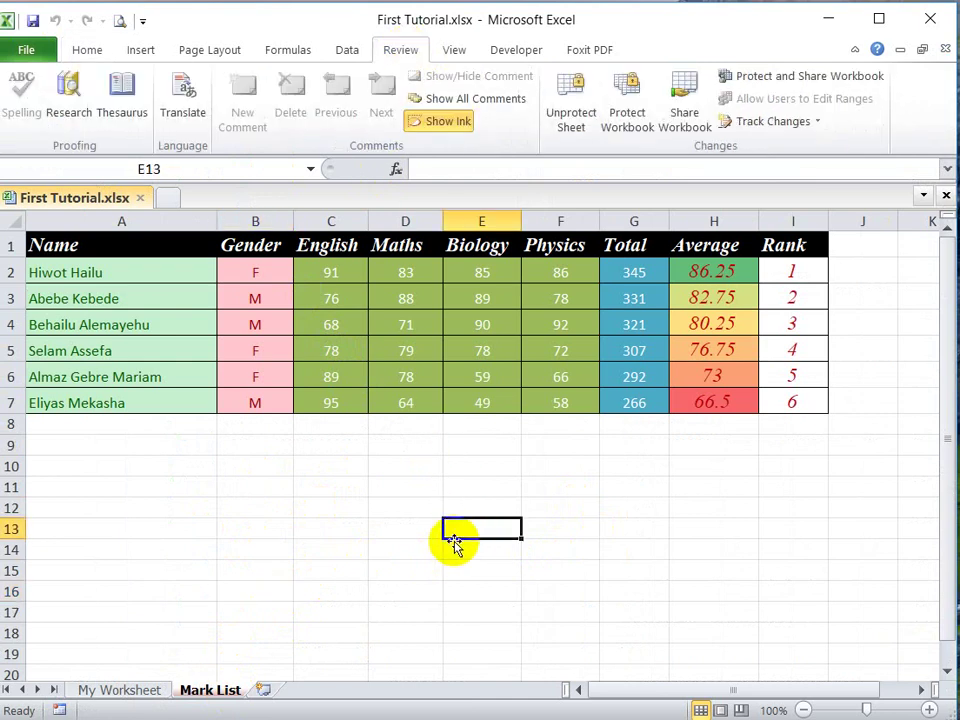
{"action": "left_click", "coordinate": [322, 565]}
{"action": "right_click", "coordinate": [165, 493]}
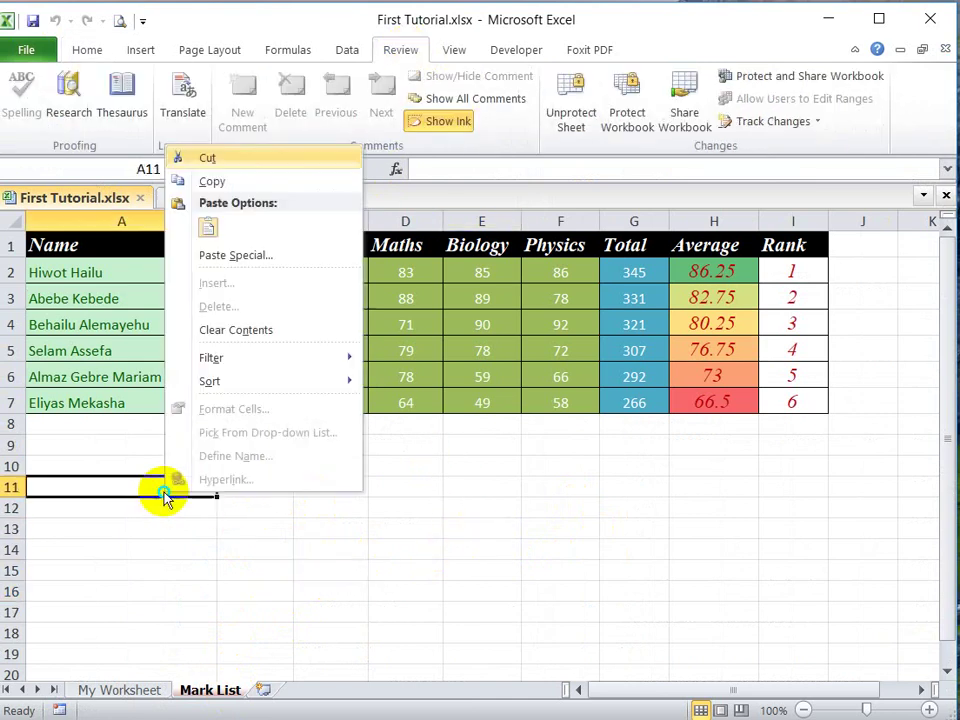
{"action": "right_click", "coordinate": [447, 536]}
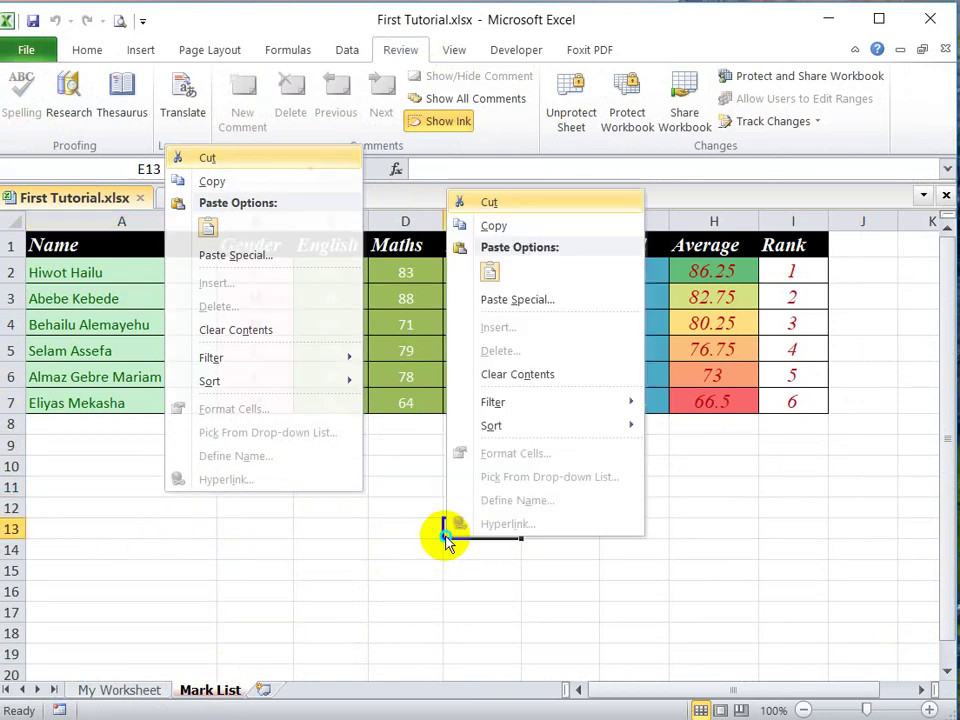
{"action": "left_click", "coordinate": [344, 400]}
{"action": "left_click", "coordinate": [338, 375]}
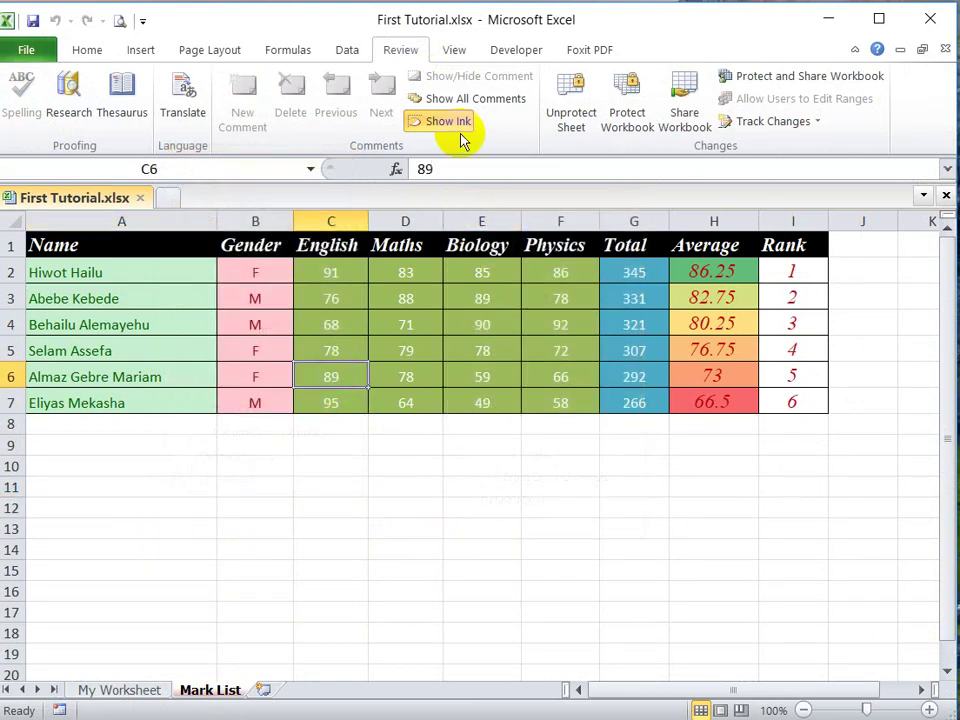
Step: Unprotect the Mark List sheet using the sheet password
{"action": "left_click", "coordinate": [568, 118]}
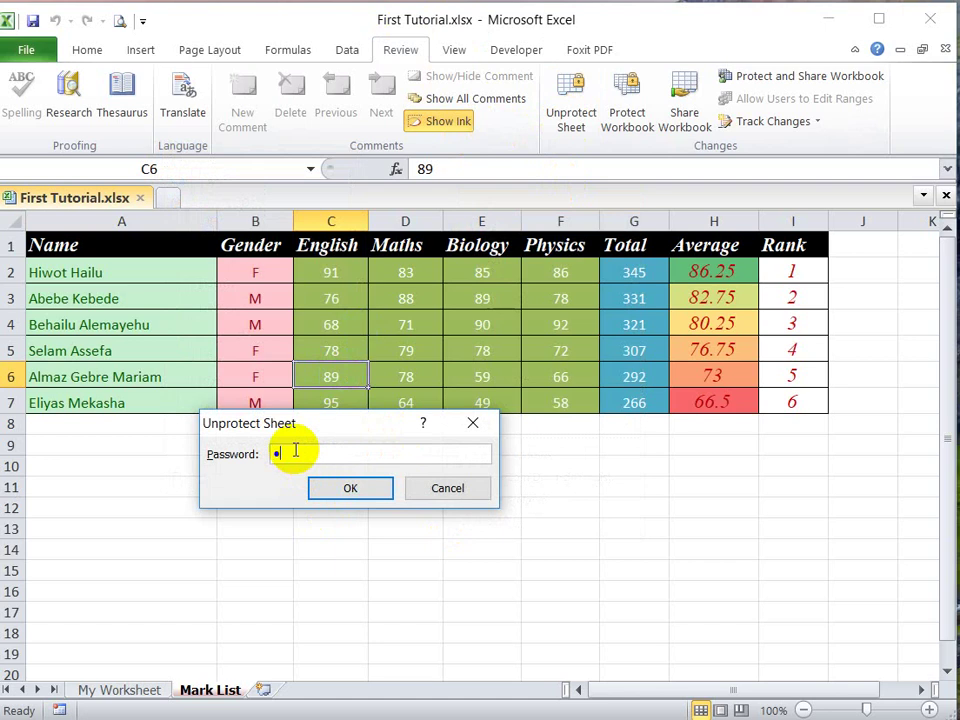
{"action": "type", "text": "123"}
{"action": "left_click", "coordinate": [353, 490]}
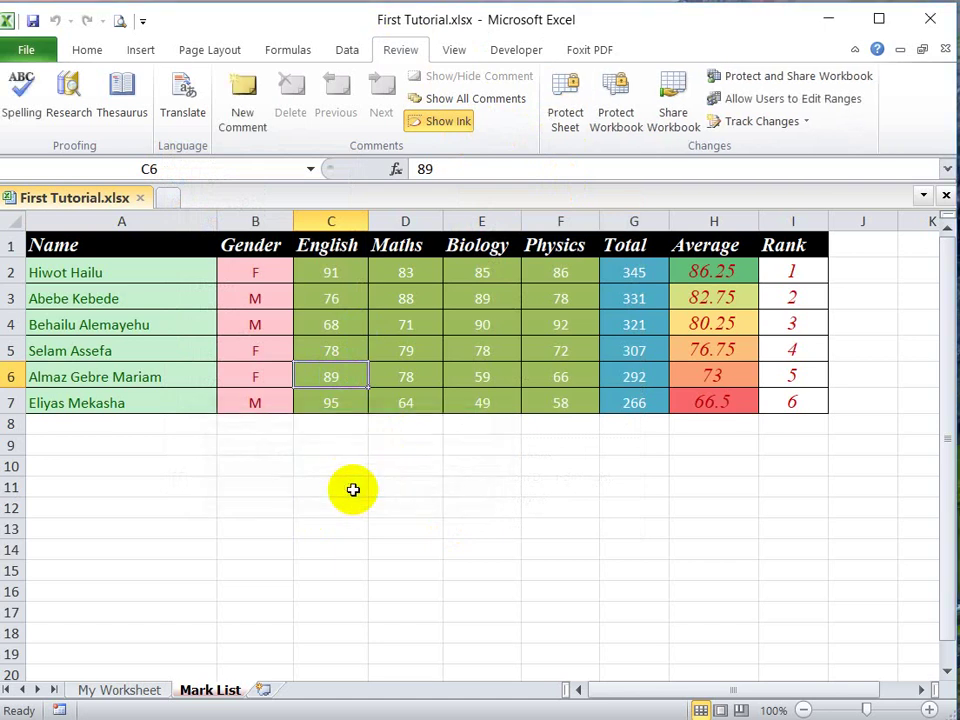
Step: Inspect cell C11's Protection settings, leave them unchanged, and select A9:E13
{"action": "left_click", "coordinate": [353, 489]}
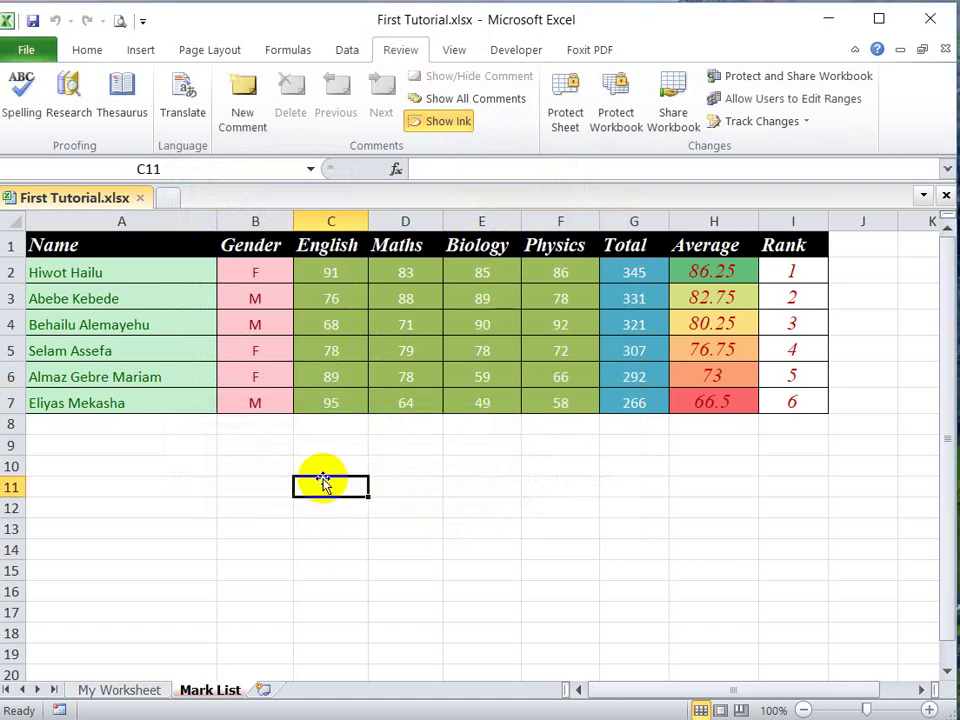
{"action": "right_click", "coordinate": [324, 482]}
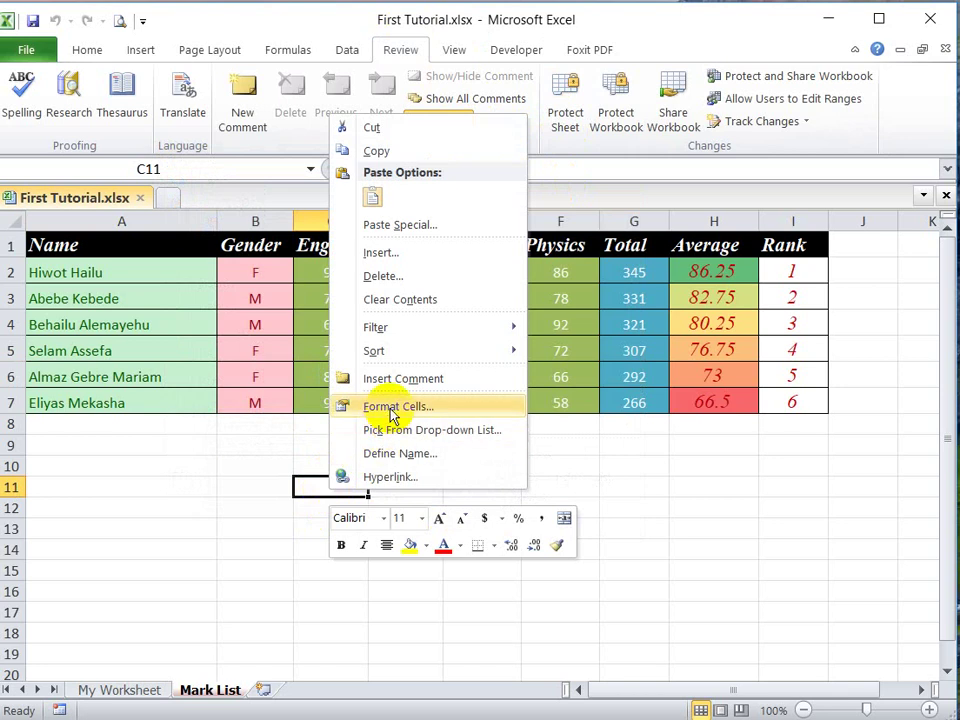
{"action": "left_click", "coordinate": [358, 407]}
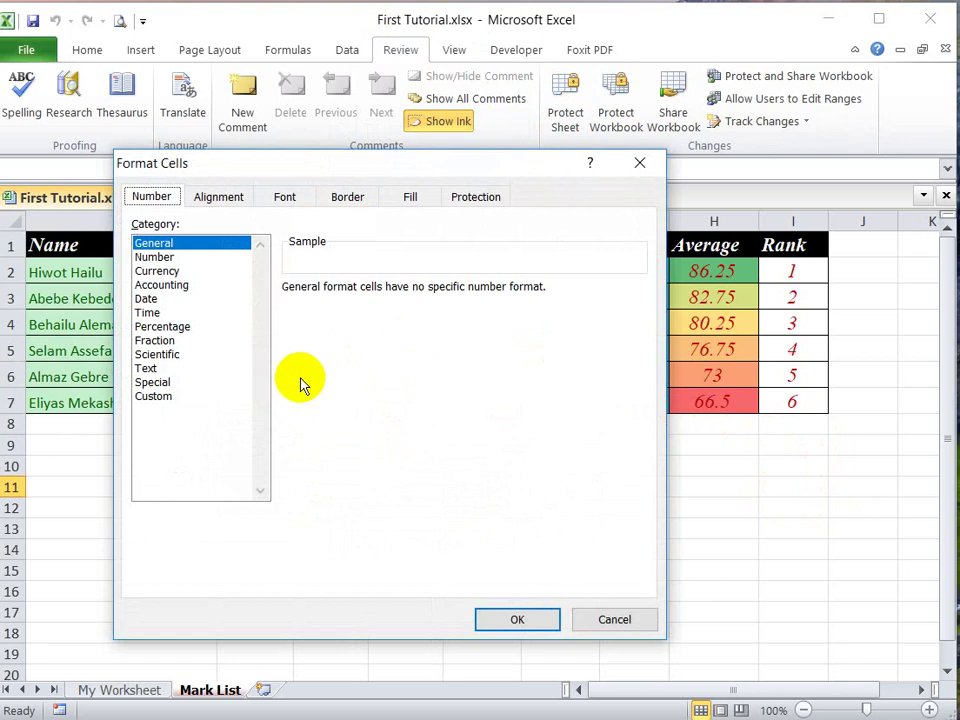
{"action": "left_click_drag", "start_coordinate": [343, 167], "coordinate": [400, 281]}
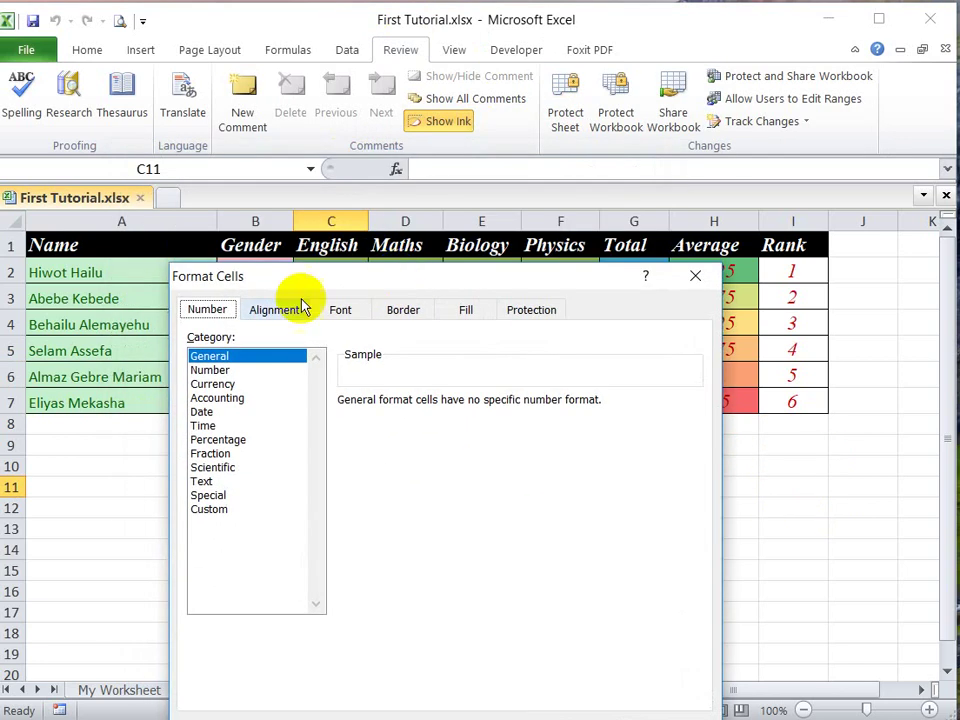
{"action": "left_click", "coordinate": [527, 312]}
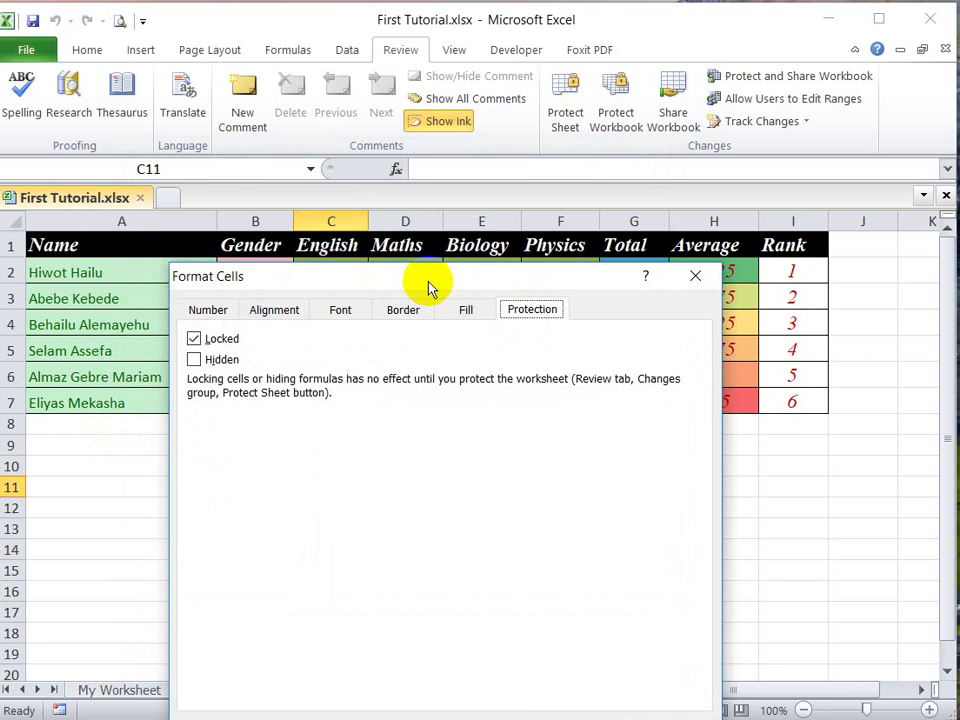
{"action": "left_click_drag", "start_coordinate": [428, 285], "coordinate": [500, 270]}
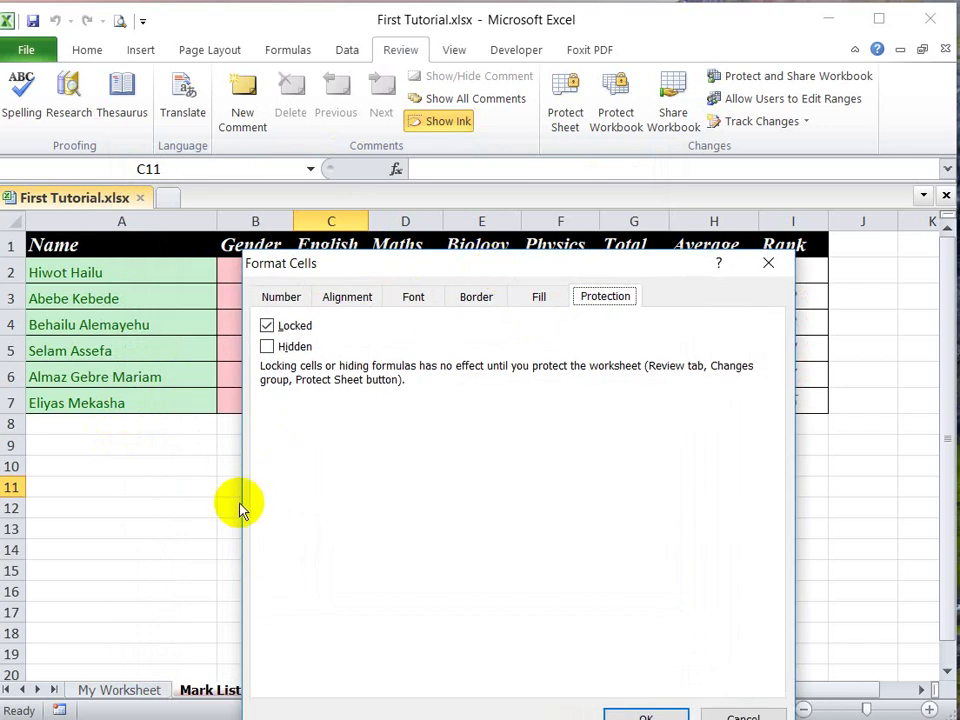
{"action": "left_click", "coordinate": [746, 712]}
{"action": "left_click_drag", "start_coordinate": [86, 446], "coordinate": [465, 530]}
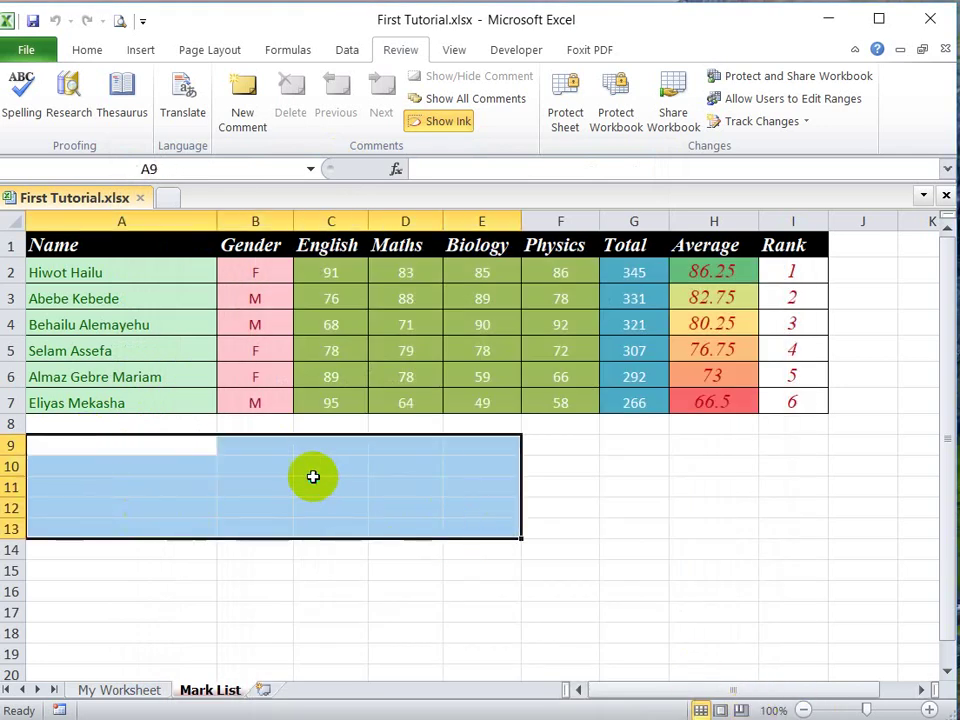
Step: Try clearing Locked for A9:E13 in Format Cells, but cancel the change
{"action": "right_click", "coordinate": [313, 477]}
{"action": "left_click", "coordinate": [348, 394]}
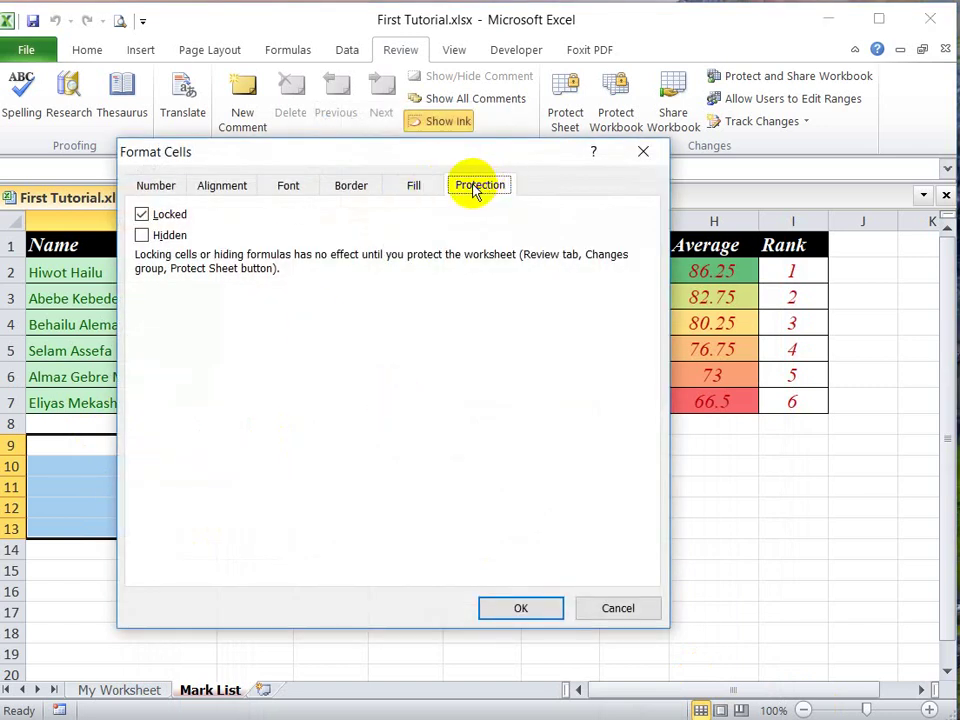
{"action": "left_click", "coordinate": [142, 215]}
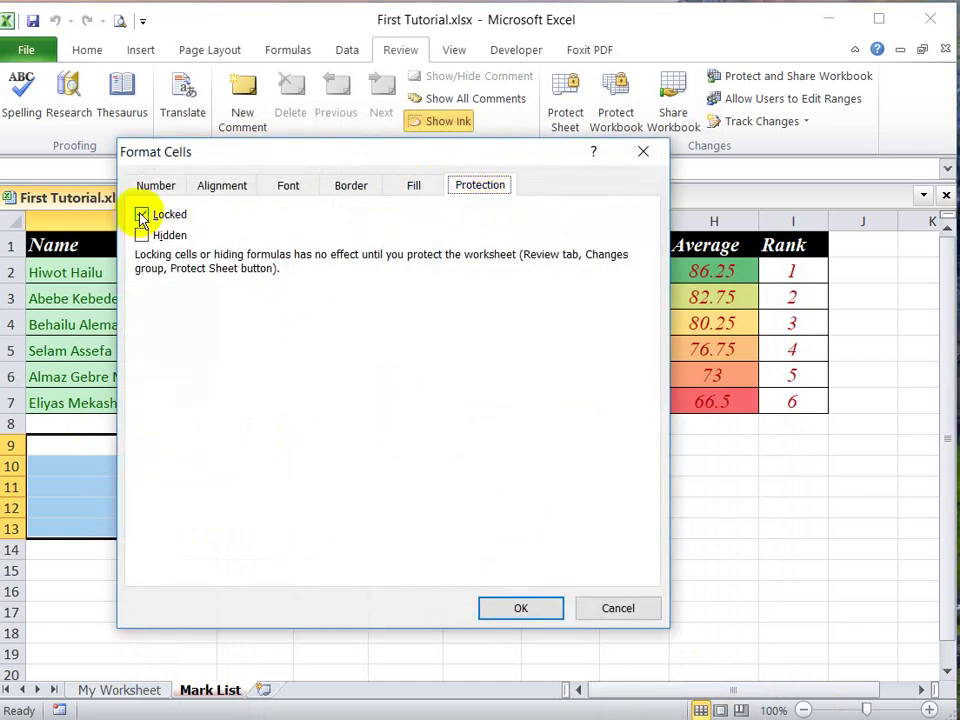
{"action": "left_click", "coordinate": [619, 608]}
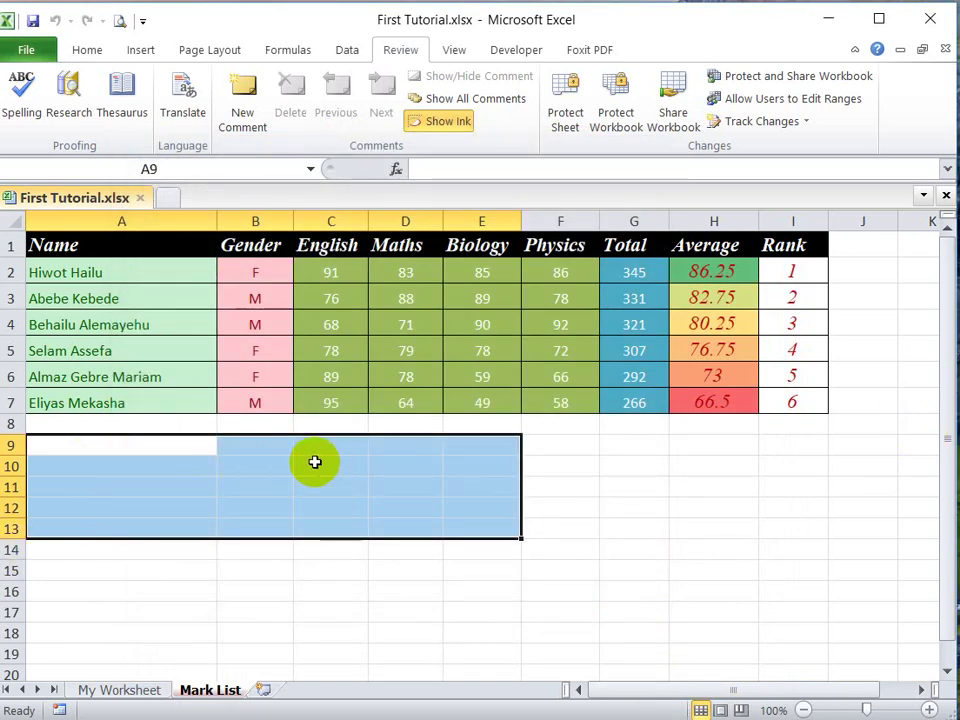
{"action": "left_click", "coordinate": [700, 461]}
{"action": "left_click", "coordinate": [793, 352]}
{"action": "left_click", "coordinate": [481, 324]}
{"action": "left_click", "coordinate": [261, 428]}
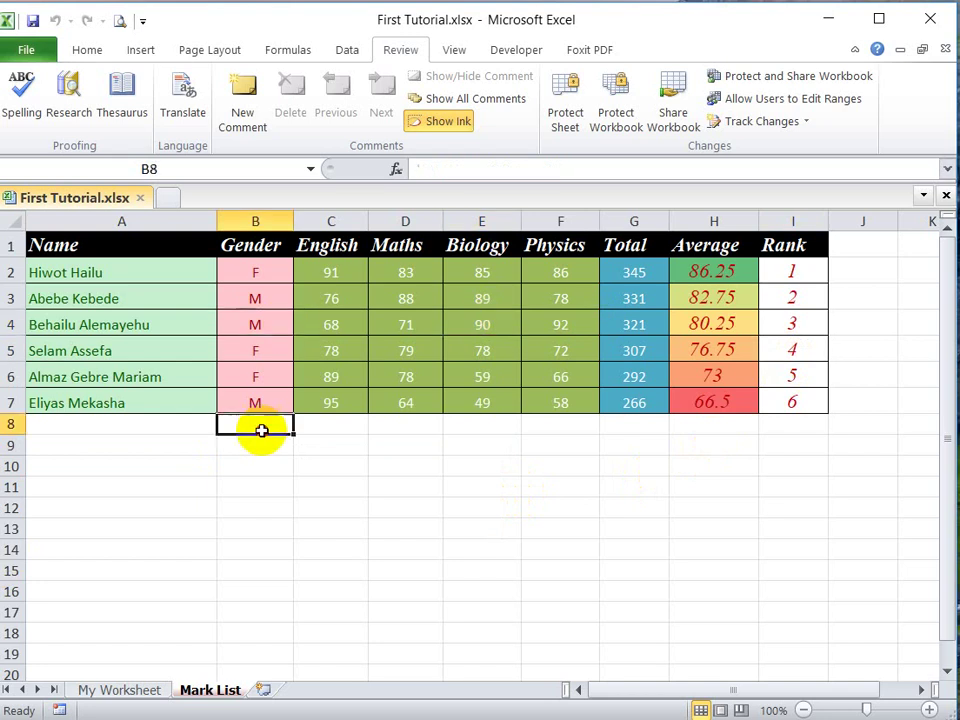
Step: Select the whole sheet and clear the Locked option for every cell
{"action": "left_click", "coordinate": [16, 221]}
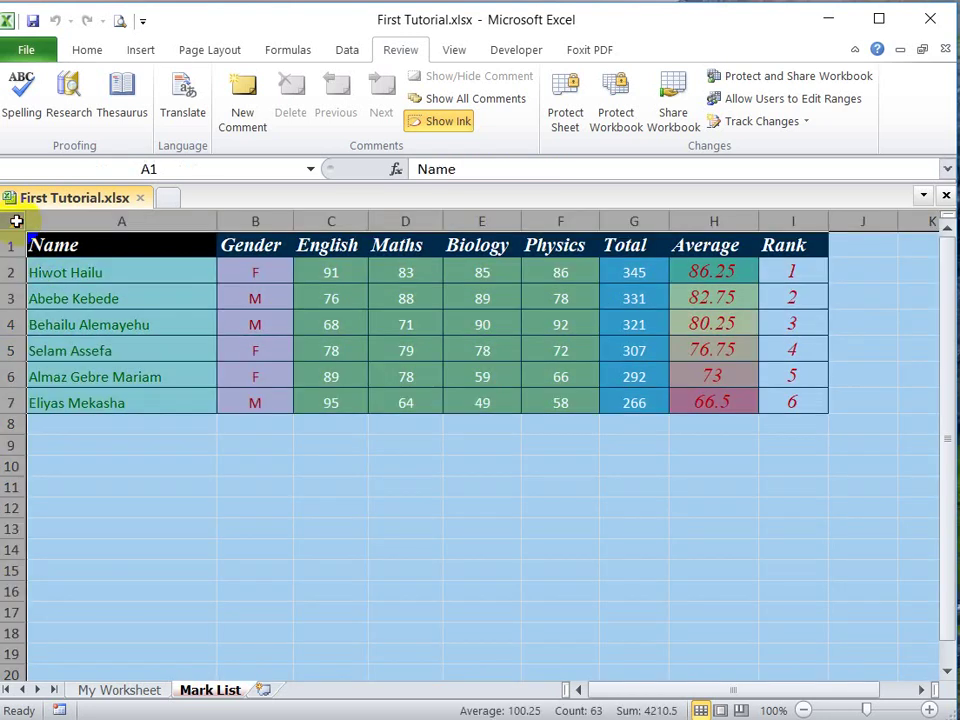
{"action": "right_click", "coordinate": [369, 501]}
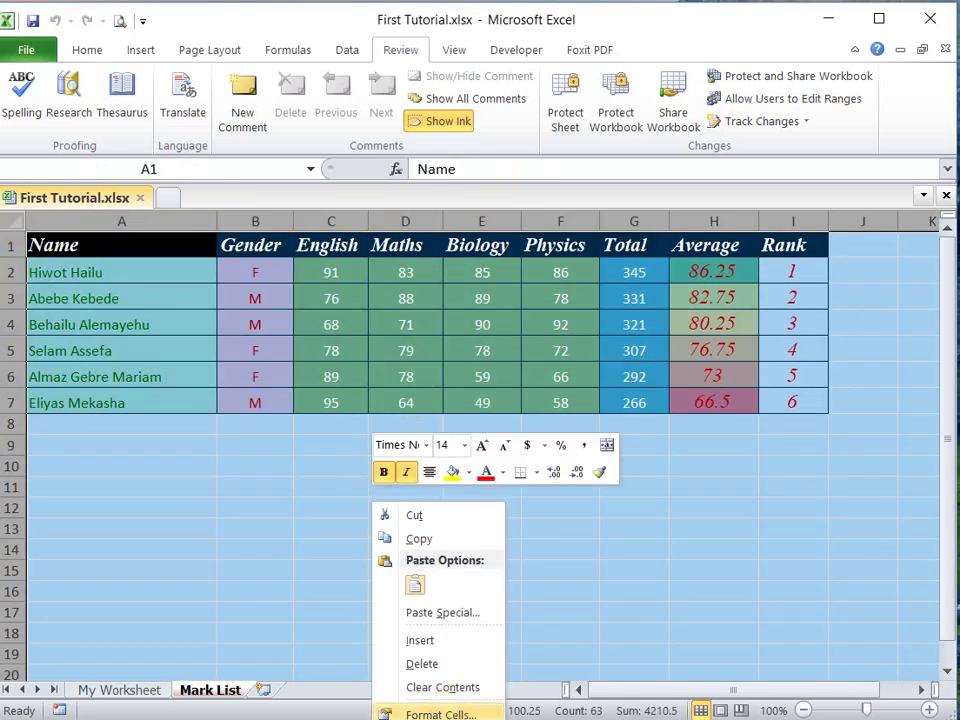
{"action": "left_click", "coordinate": [440, 712]}
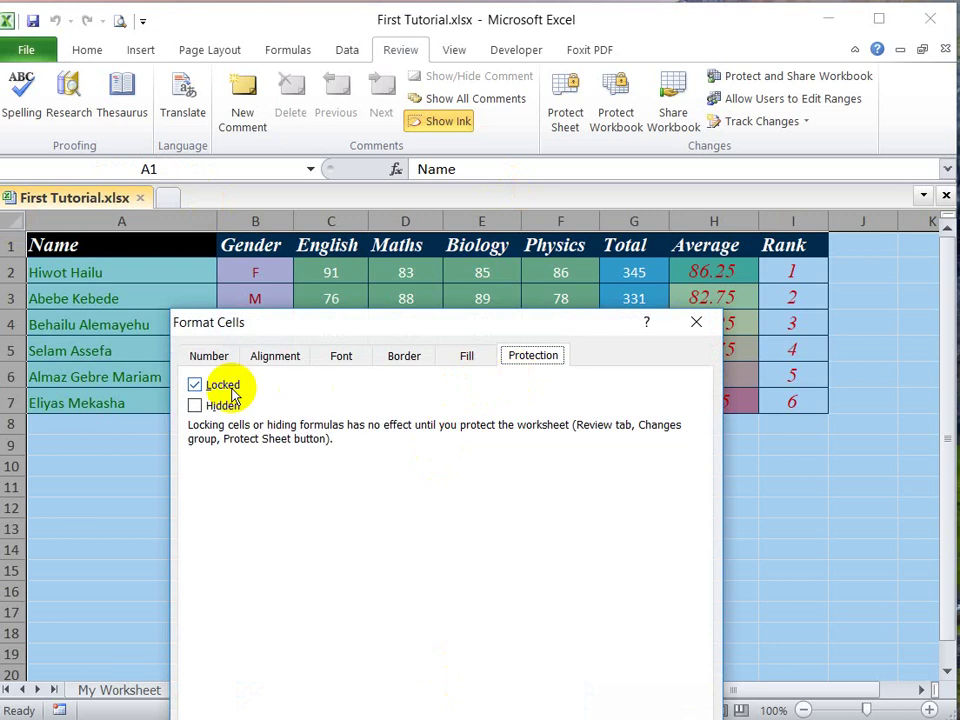
{"action": "left_click", "coordinate": [224, 386]}
{"action": "left_click_drag", "start_coordinate": [321, 326], "coordinate": [287, 140]}
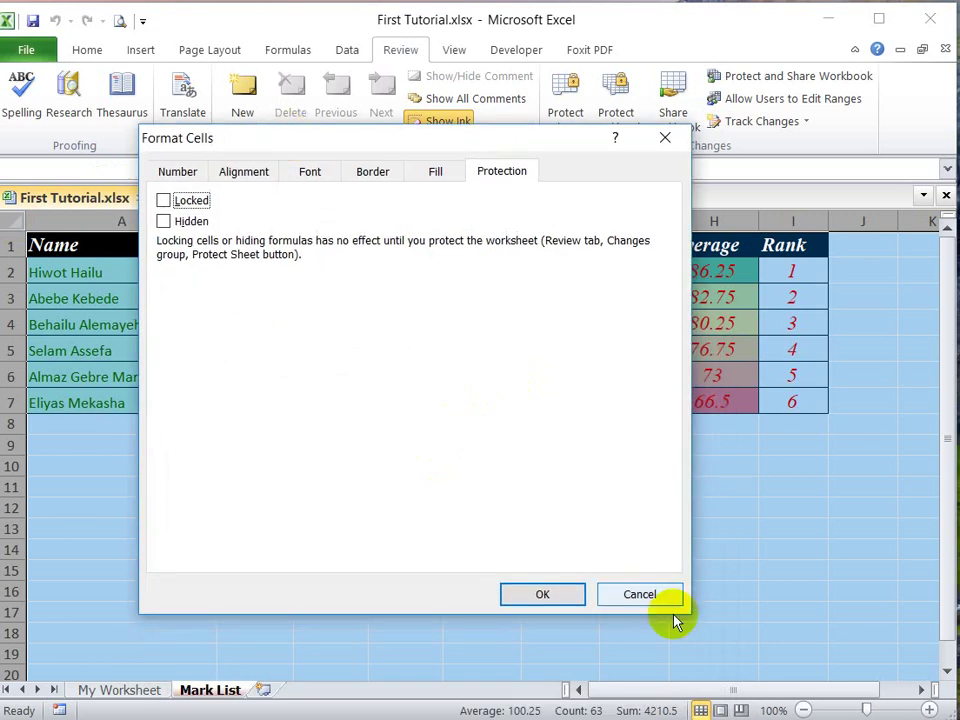
{"action": "left_click", "coordinate": [511, 598]}
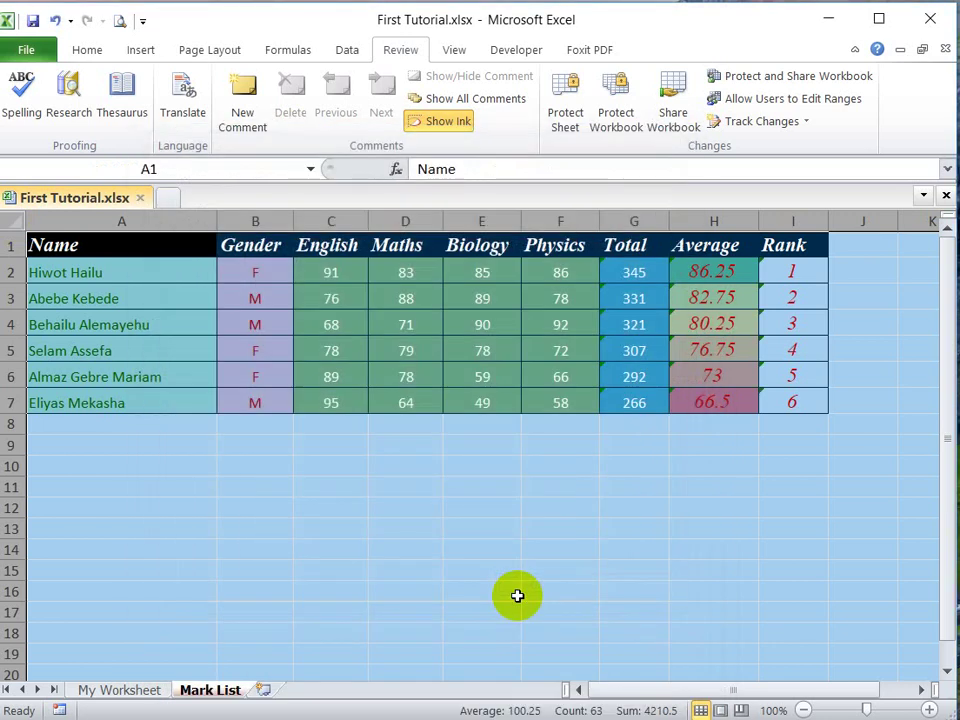
{"action": "left_click", "coordinate": [544, 549]}
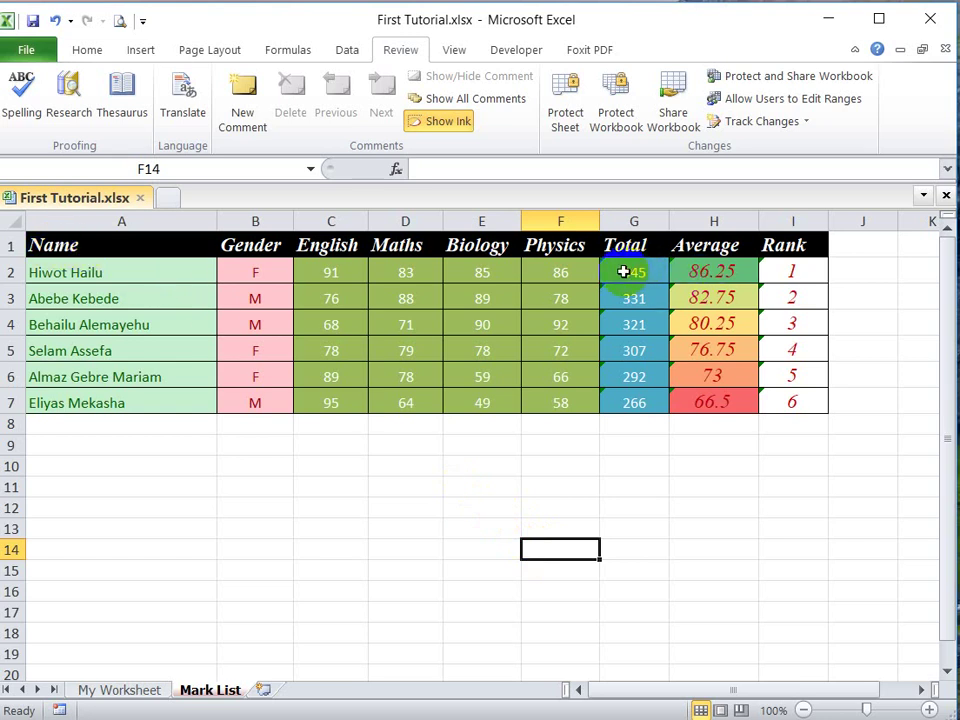
Step: Set the Locked protection option on the Total, Average and Rank cells G2:I7
{"action": "left_click_drag", "start_coordinate": [623, 272], "coordinate": [790, 402]}
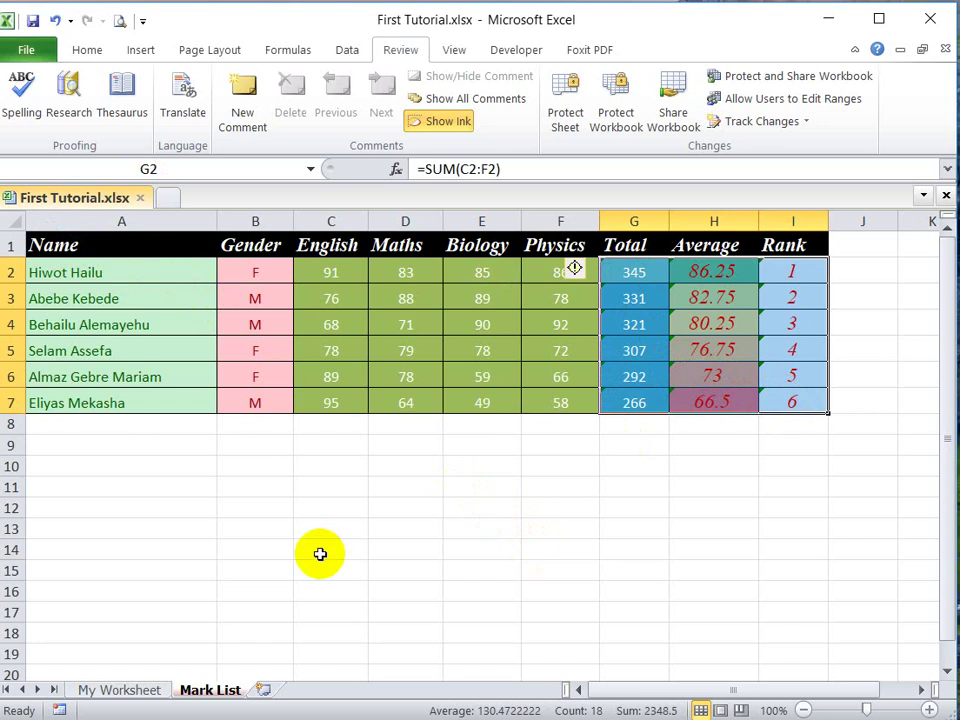
{"action": "right_click", "coordinate": [710, 325]}
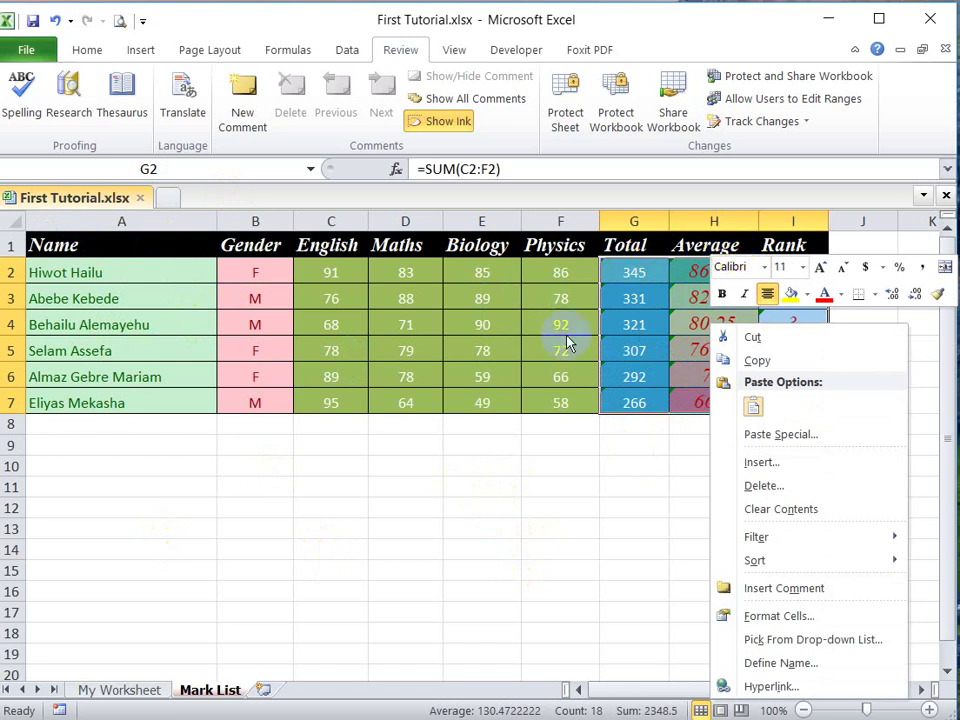
{"action": "left_click", "coordinate": [776, 616]}
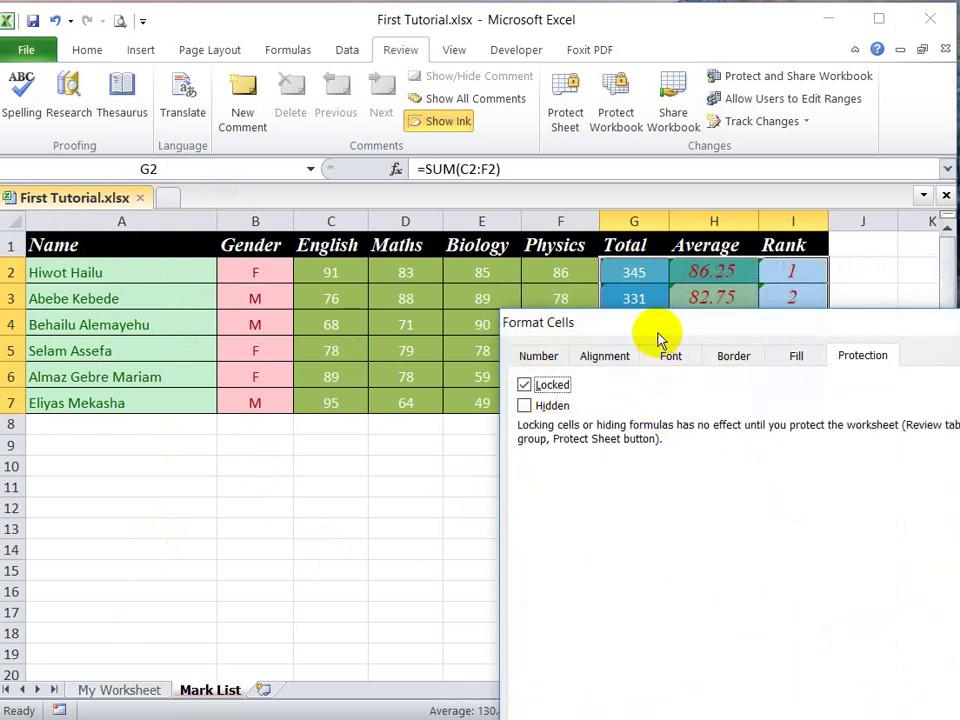
{"action": "left_click_drag", "start_coordinate": [660, 339], "coordinate": [570, 197]}
{"action": "left_click", "coordinate": [796, 643]}
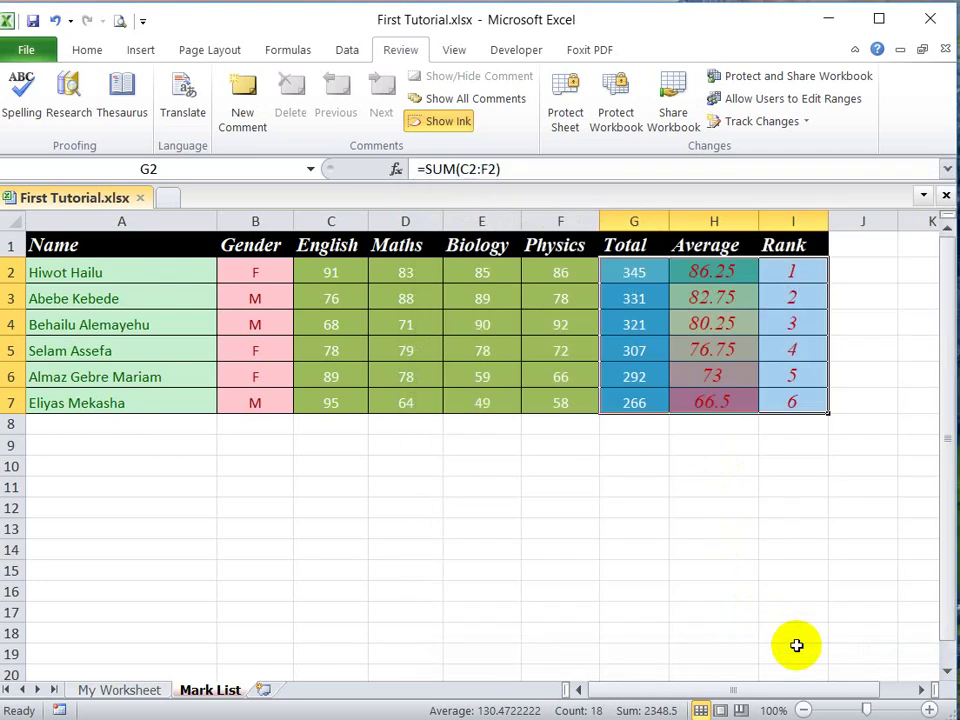
{"action": "left_click", "coordinate": [808, 347]}
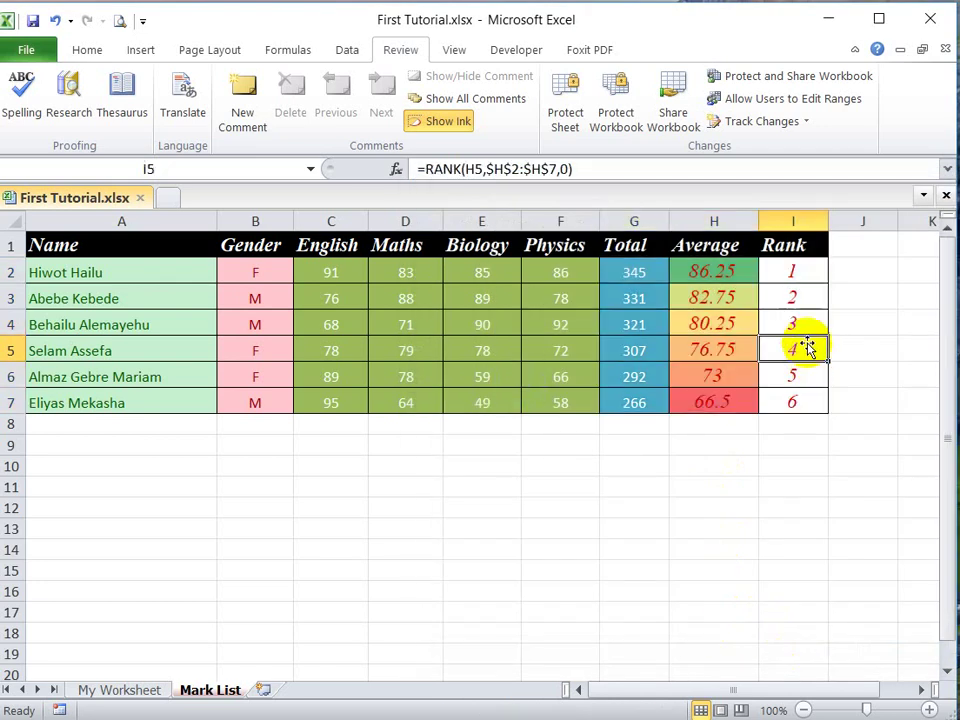
{"action": "left_click", "coordinate": [575, 125]}
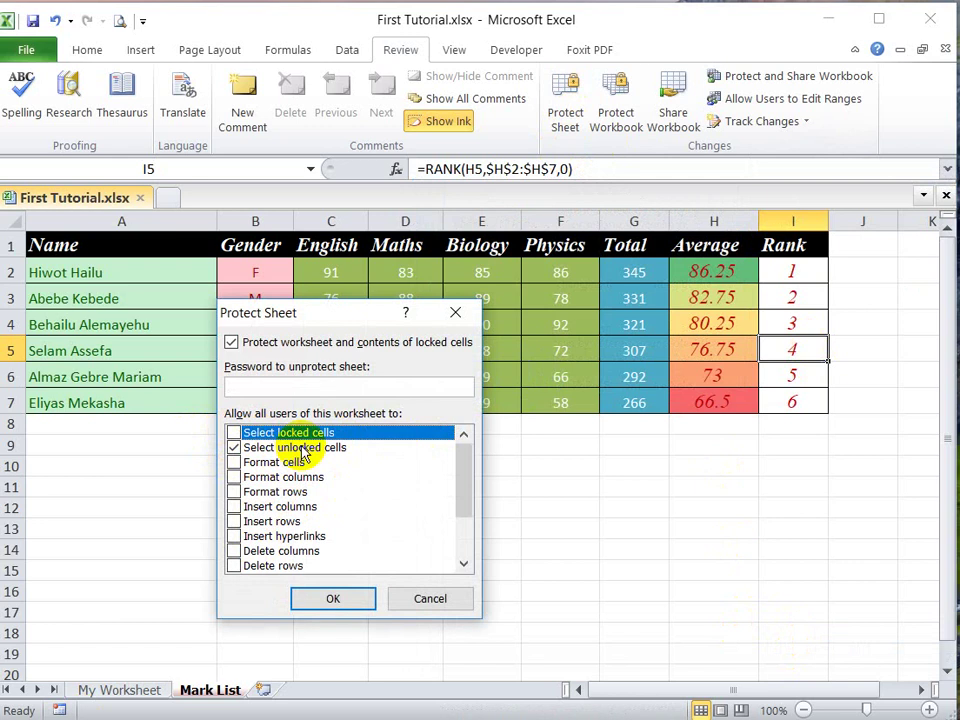
{"action": "left_click", "coordinate": [235, 448]}
{"action": "left_click", "coordinate": [234, 434]}
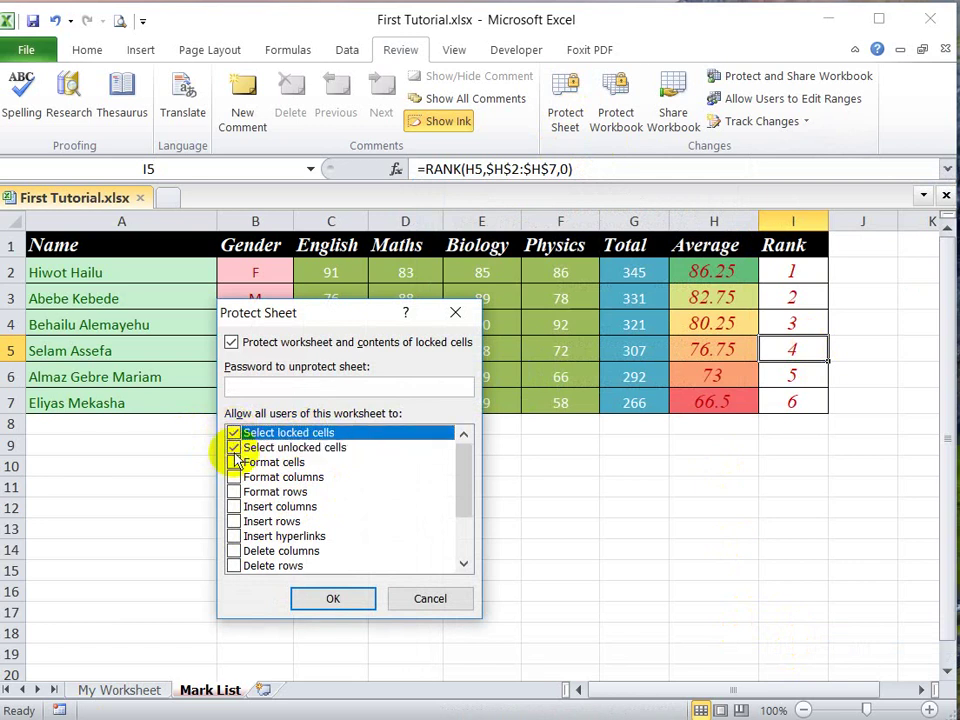
{"action": "left_click", "coordinate": [431, 599]}
{"action": "left_click", "coordinate": [362, 551]}
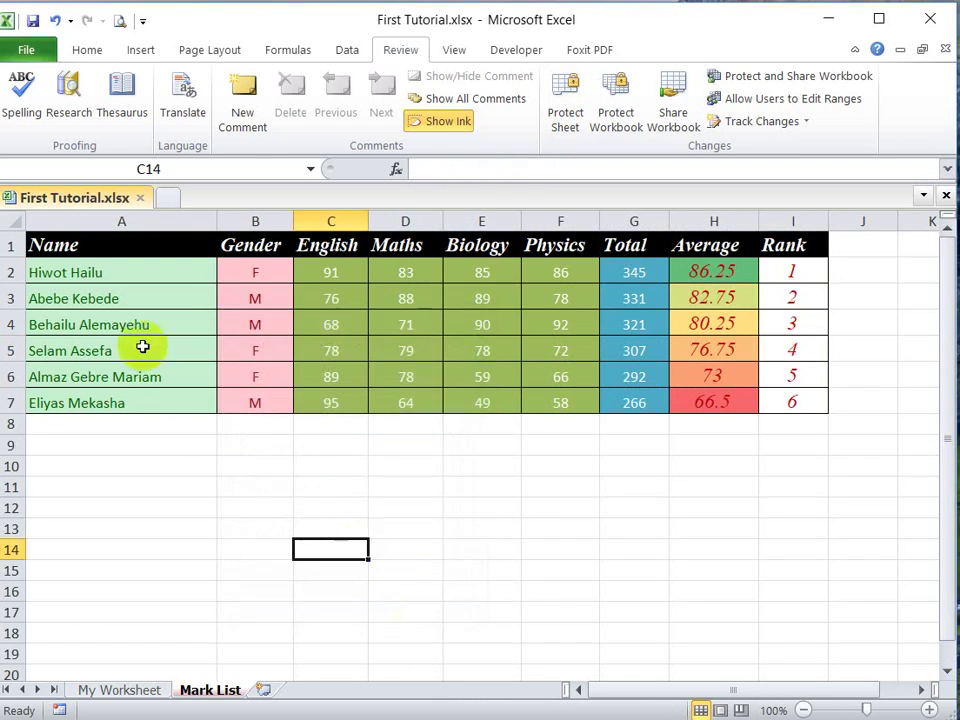
Step: Mark every cell on the Mark List sheet as Locked
{"action": "left_click", "coordinate": [14, 221]}
{"action": "right_click", "coordinate": [540, 512]}
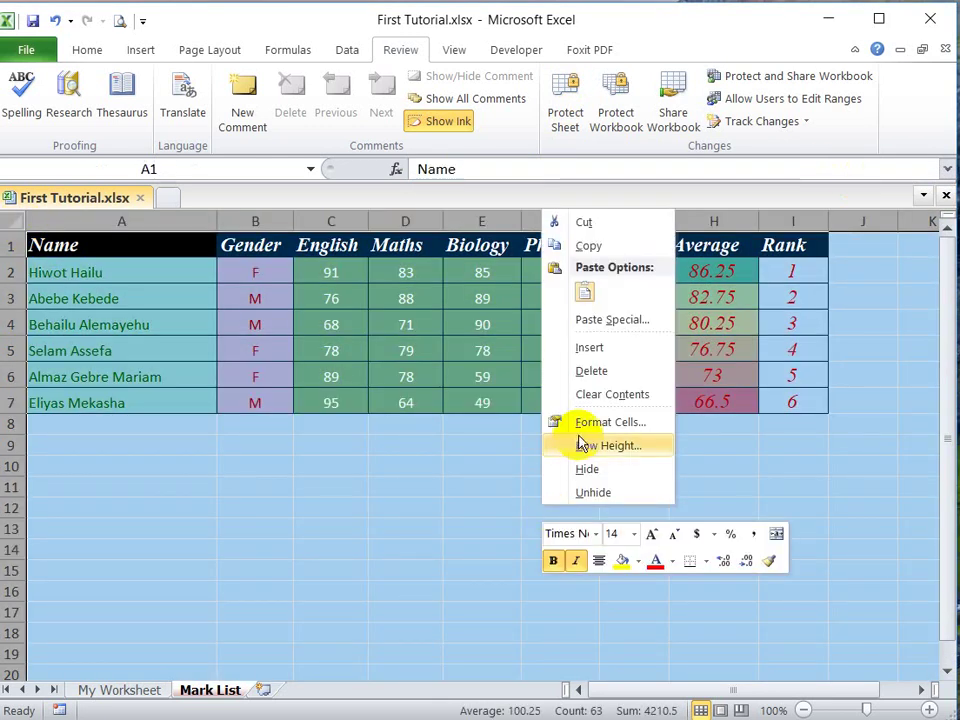
{"action": "left_click", "coordinate": [610, 422]}
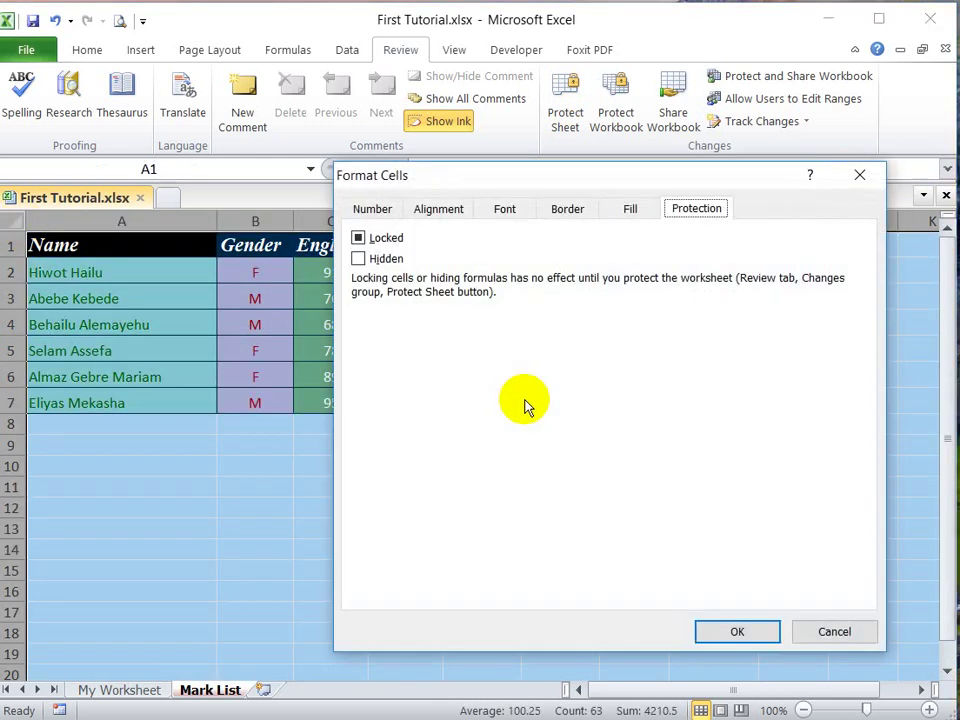
{"action": "left_click", "coordinate": [360, 240]}
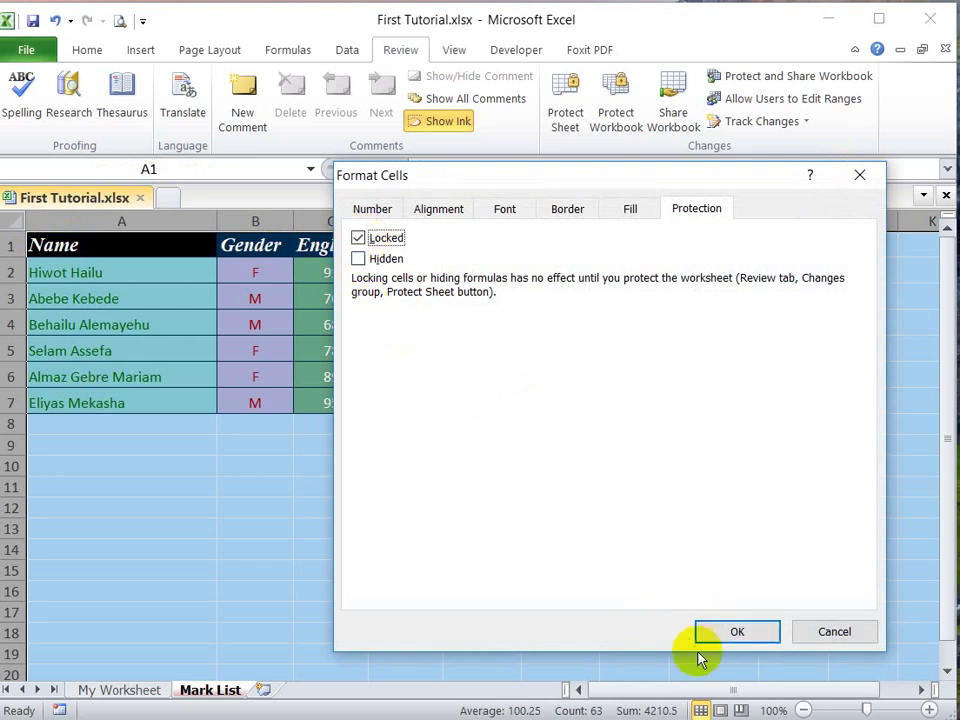
{"action": "left_click", "coordinate": [739, 628]}
{"action": "left_click", "coordinate": [374, 469]}
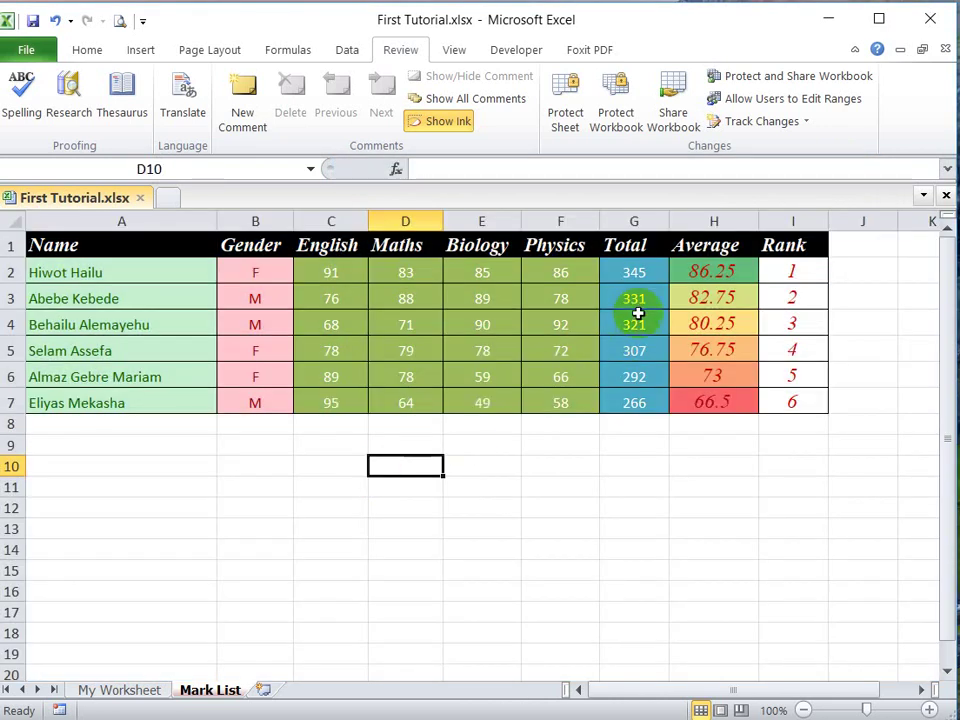
Step: Change the protection setting of the Total, Average and Rank cells G2:I7 to unlocked
{"action": "left_click_drag", "start_coordinate": [626, 272], "coordinate": [782, 401]}
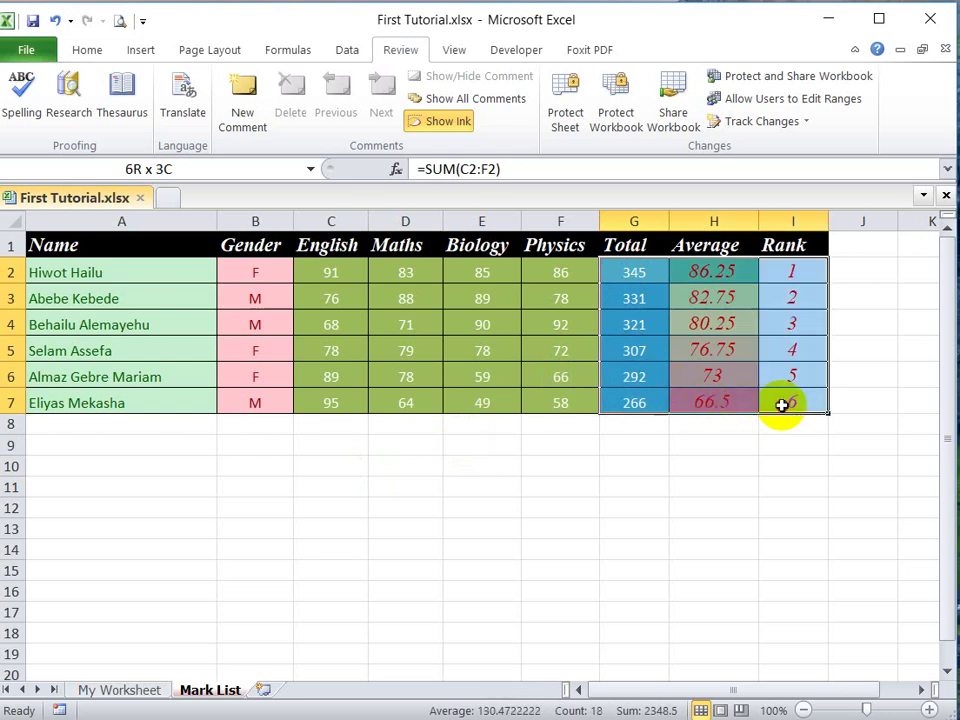
{"action": "right_click", "coordinate": [748, 339]}
{"action": "left_click", "coordinate": [785, 634]}
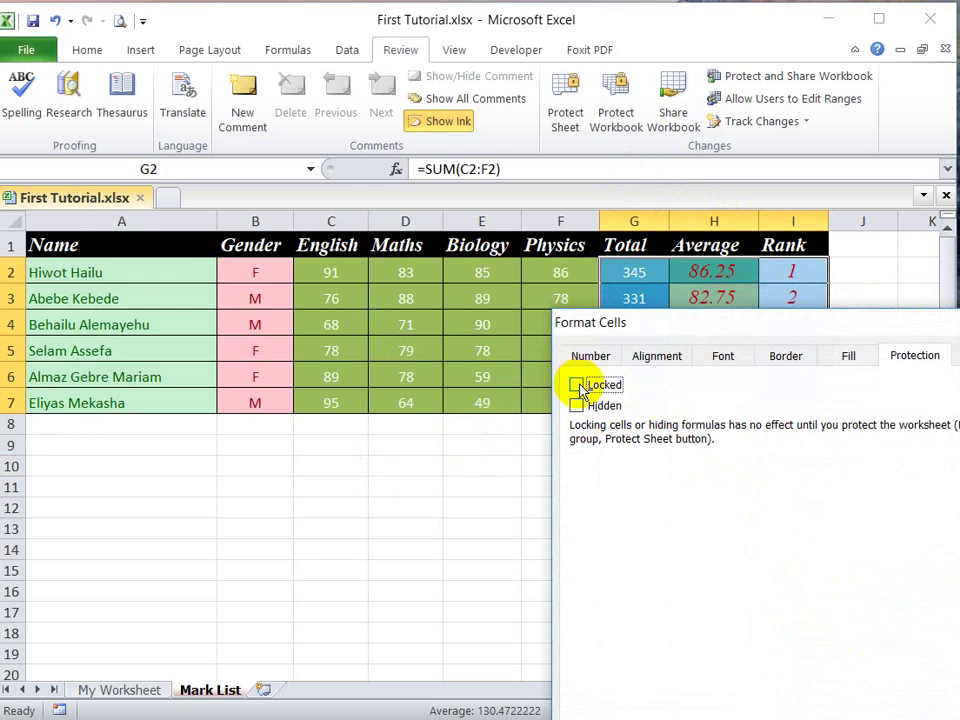
{"action": "left_click_drag", "start_coordinate": [671, 325], "coordinate": [543, 183]}
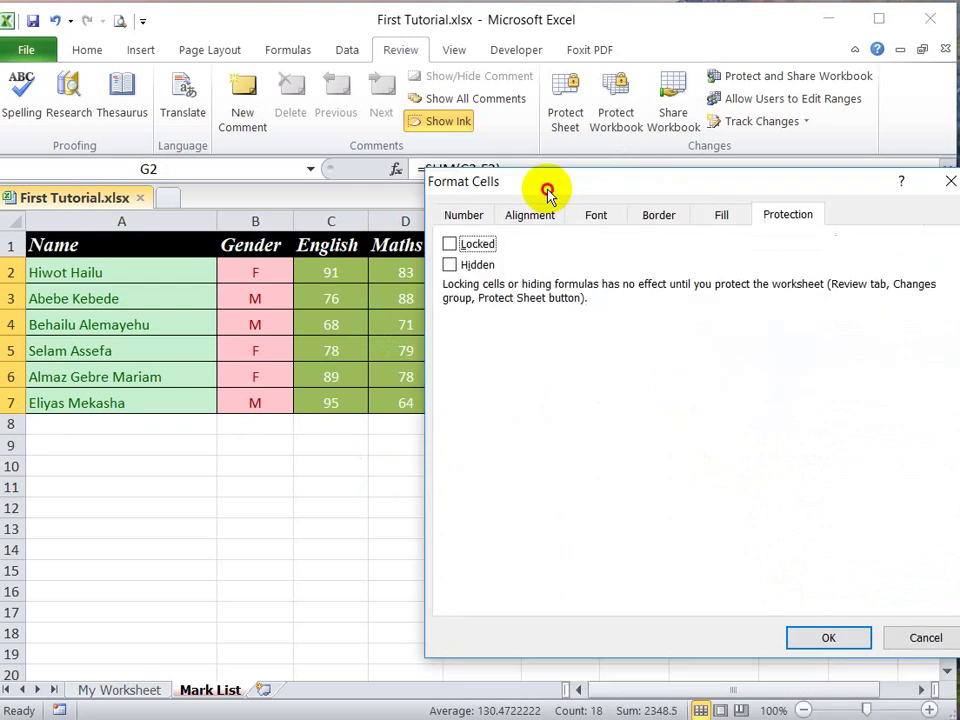
{"action": "left_click", "coordinate": [827, 638]}
{"action": "left_click", "coordinate": [731, 444]}
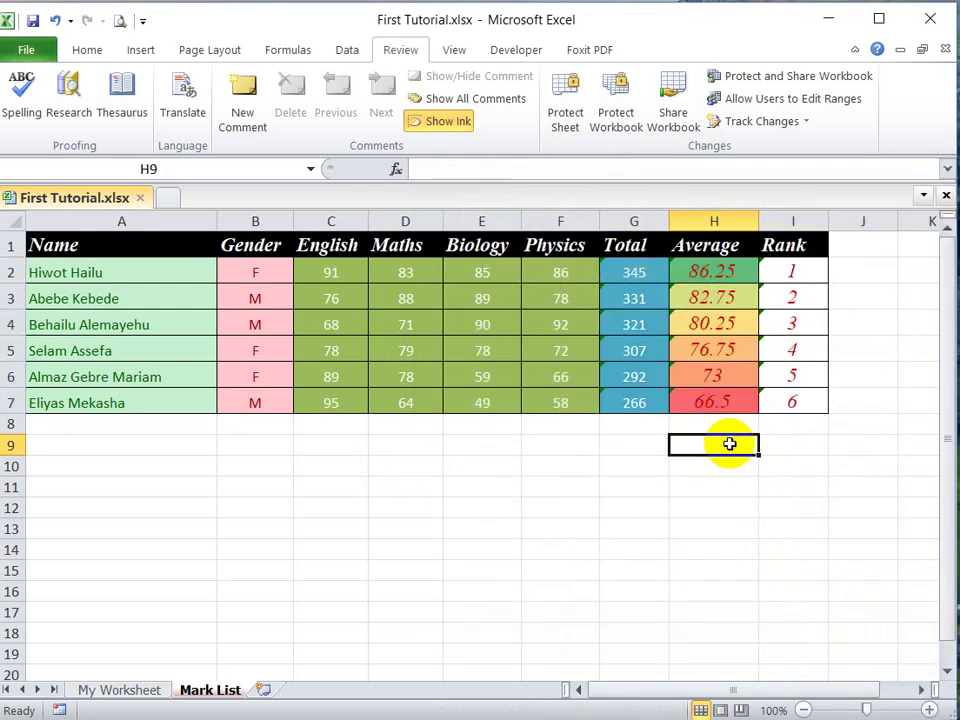
Step: Protect Mark List with a password, disallowing selection of locked cells
{"action": "left_click", "coordinate": [580, 117]}
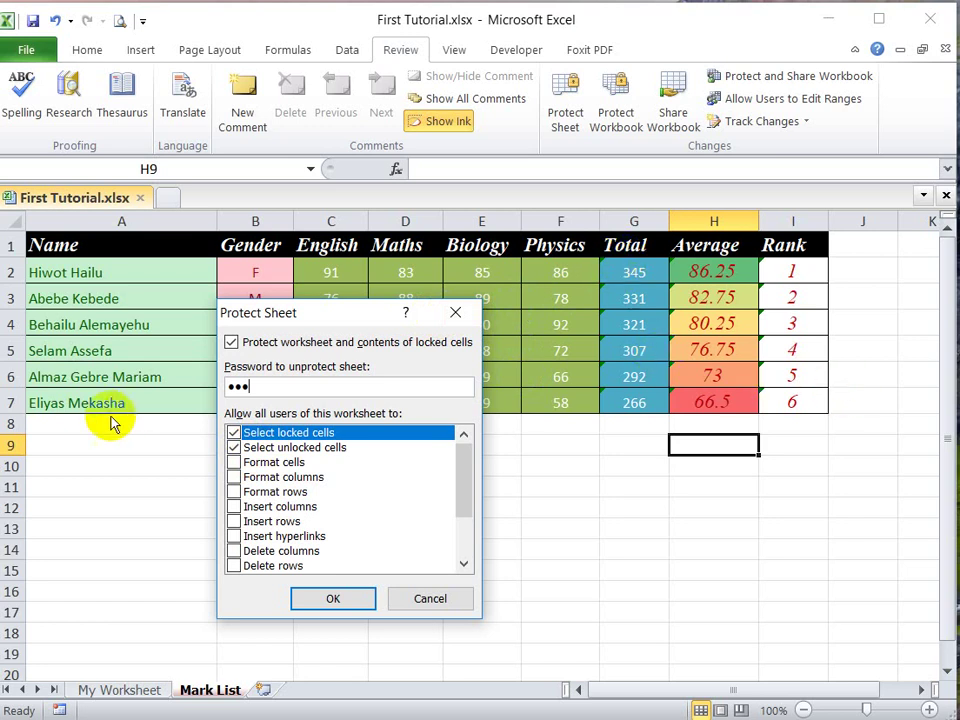
{"action": "left_click", "coordinate": [234, 433]}
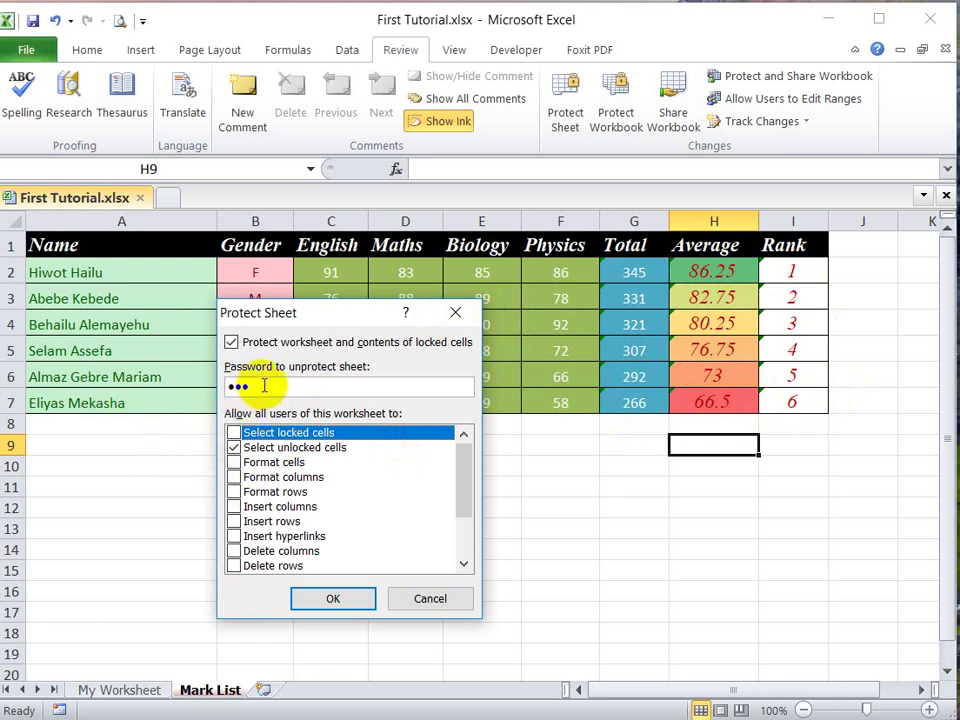
{"action": "left_click", "coordinate": [334, 600]}
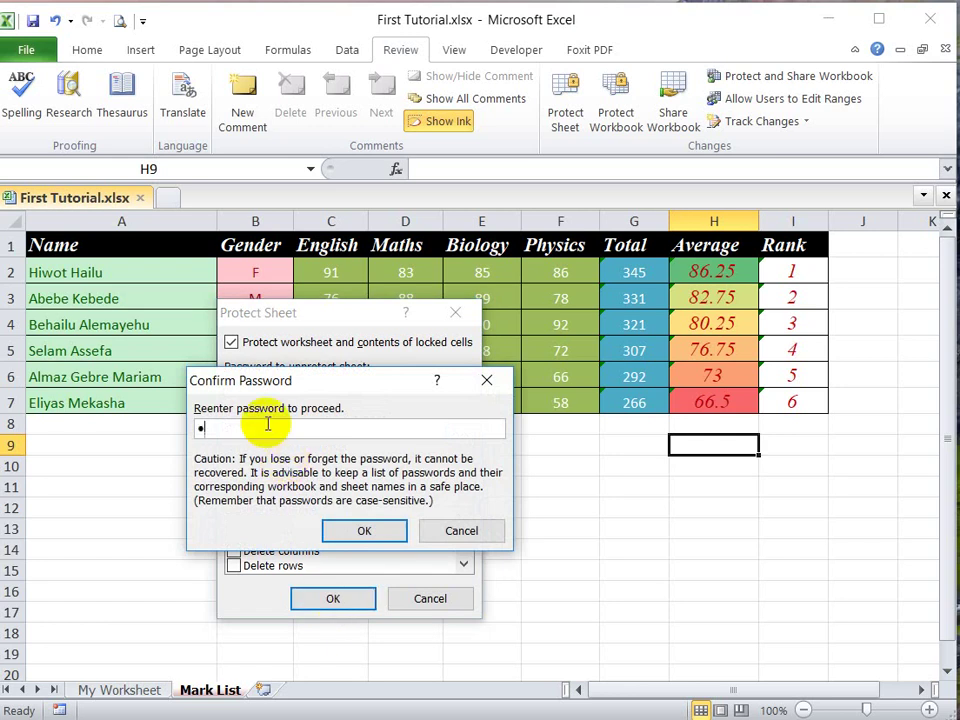
{"action": "left_click", "coordinate": [364, 530]}
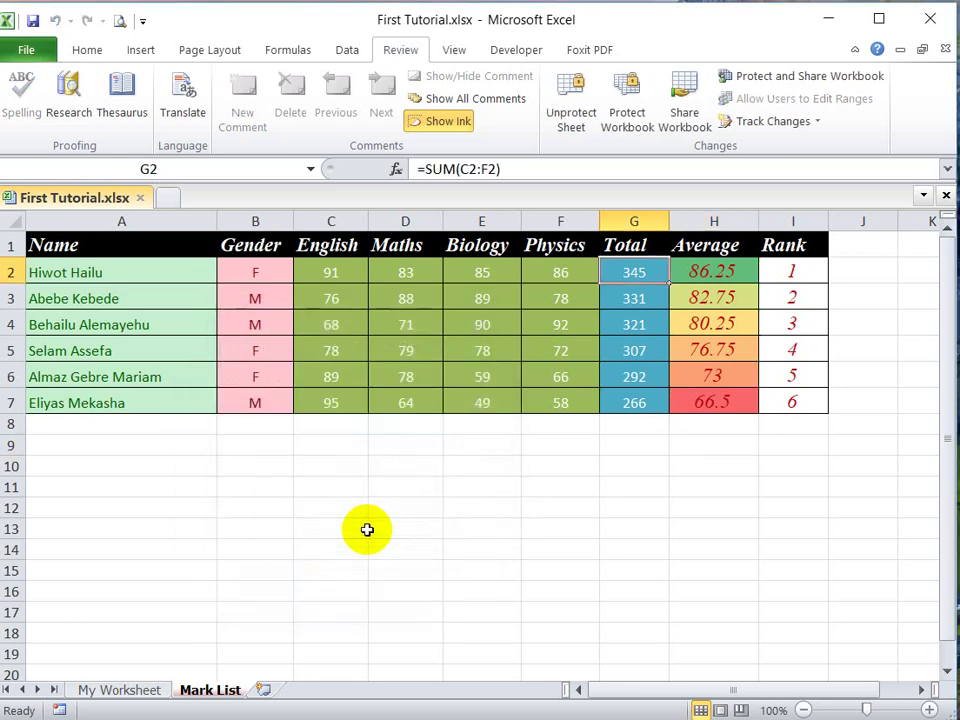
Step: Test selecting cells H2 and G2, then unprotect the sheet with the password
{"action": "left_click", "coordinate": [711, 264]}
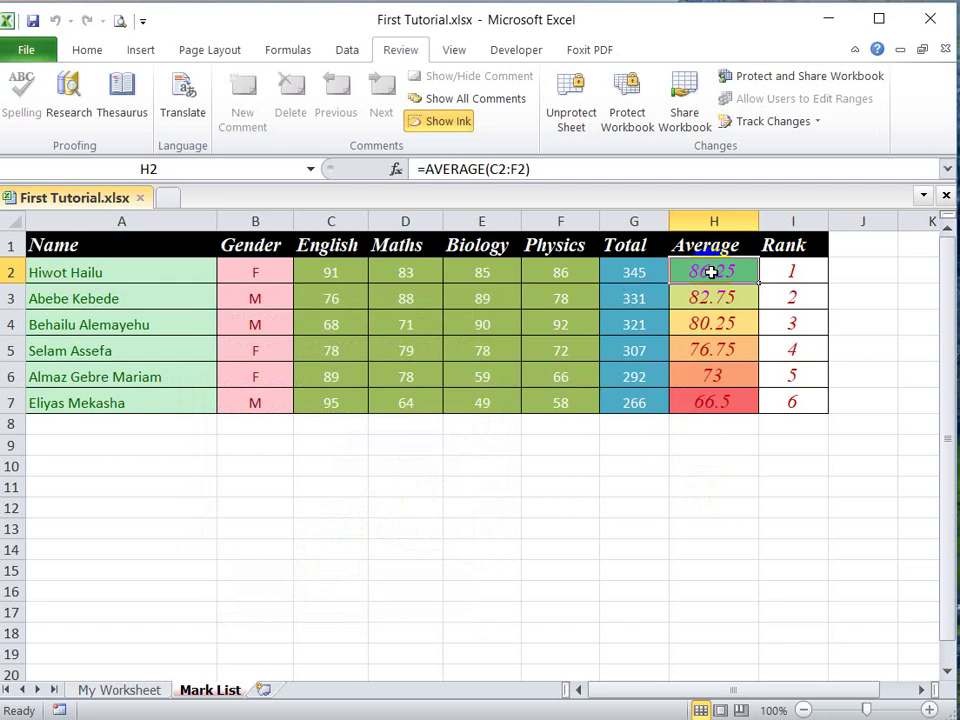
{"action": "left_click", "coordinate": [638, 272]}
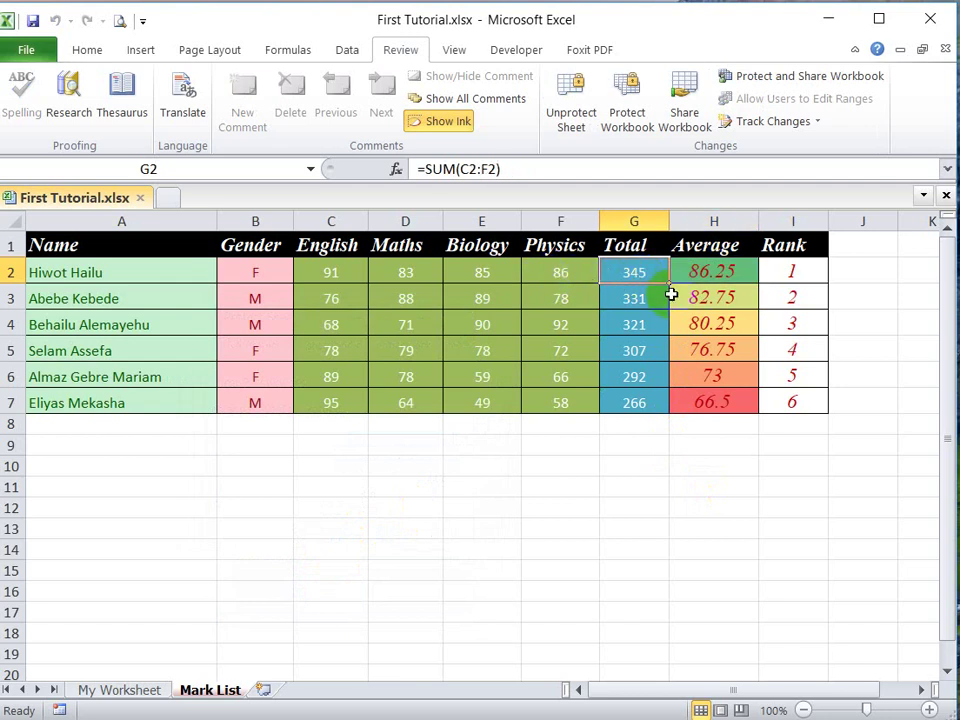
{"action": "left_click", "coordinate": [572, 125]}
{"action": "type", "text": "1"}
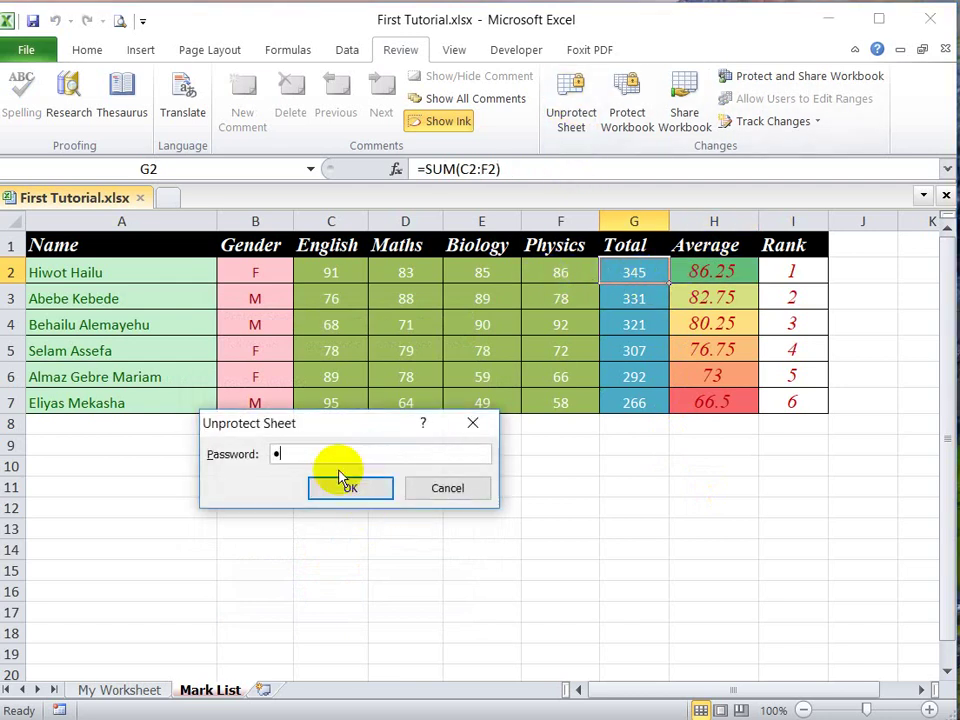
{"action": "type", "text": "23"}
{"action": "left_click", "coordinate": [357, 489]}
{"action": "left_click", "coordinate": [793, 396]}
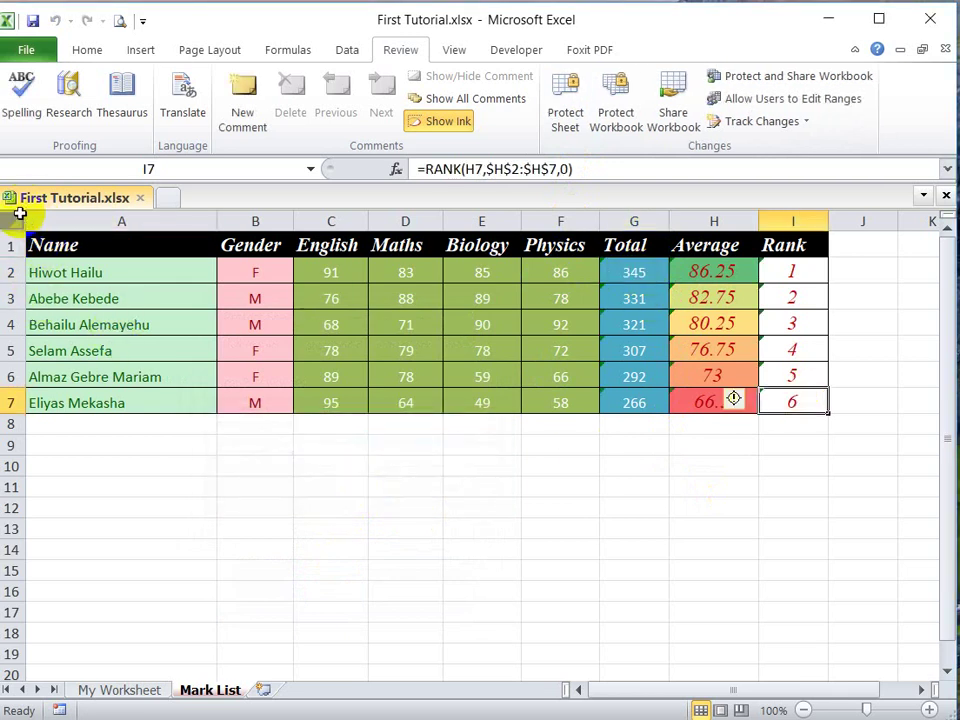
Step: Select the whole sheet and clear the Locked option for every cell
{"action": "left_click", "coordinate": [14, 219]}
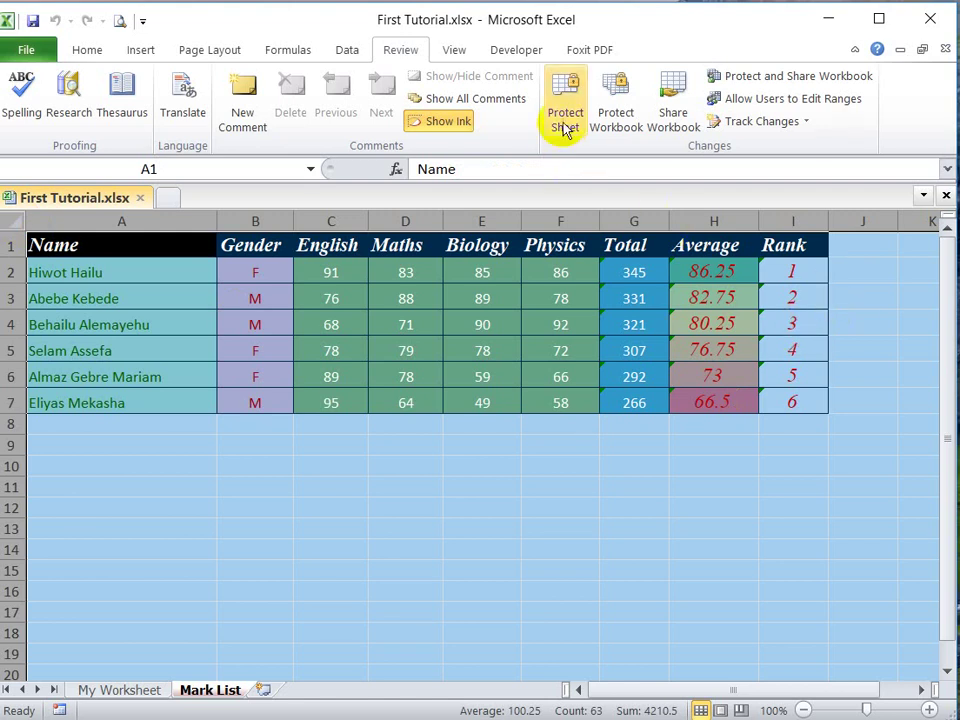
{"action": "right_click", "coordinate": [205, 369]}
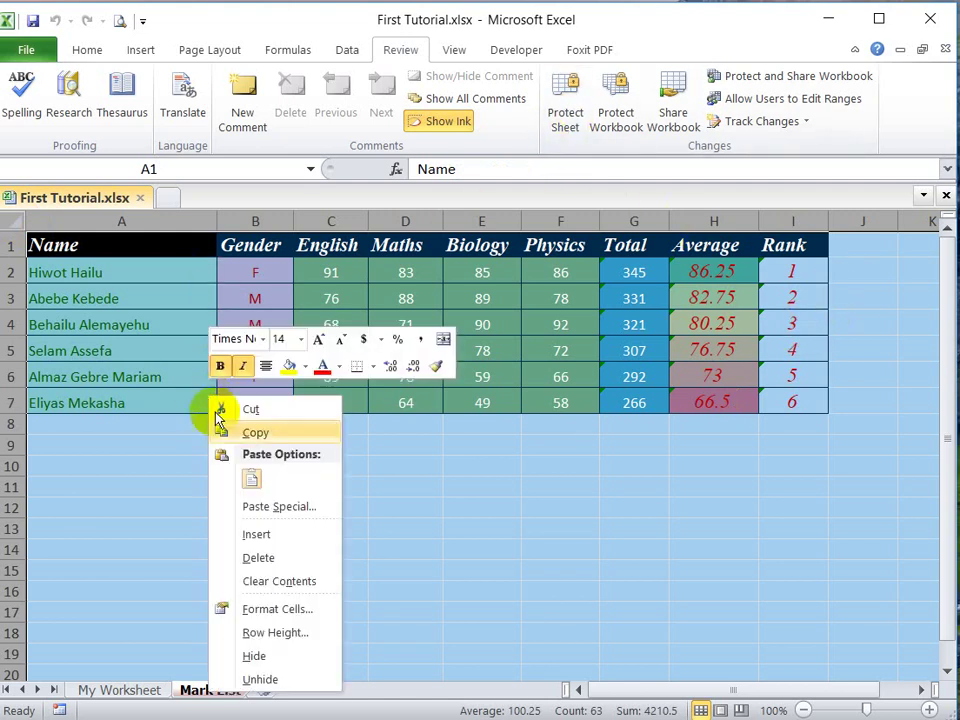
{"action": "left_click", "coordinate": [264, 612]}
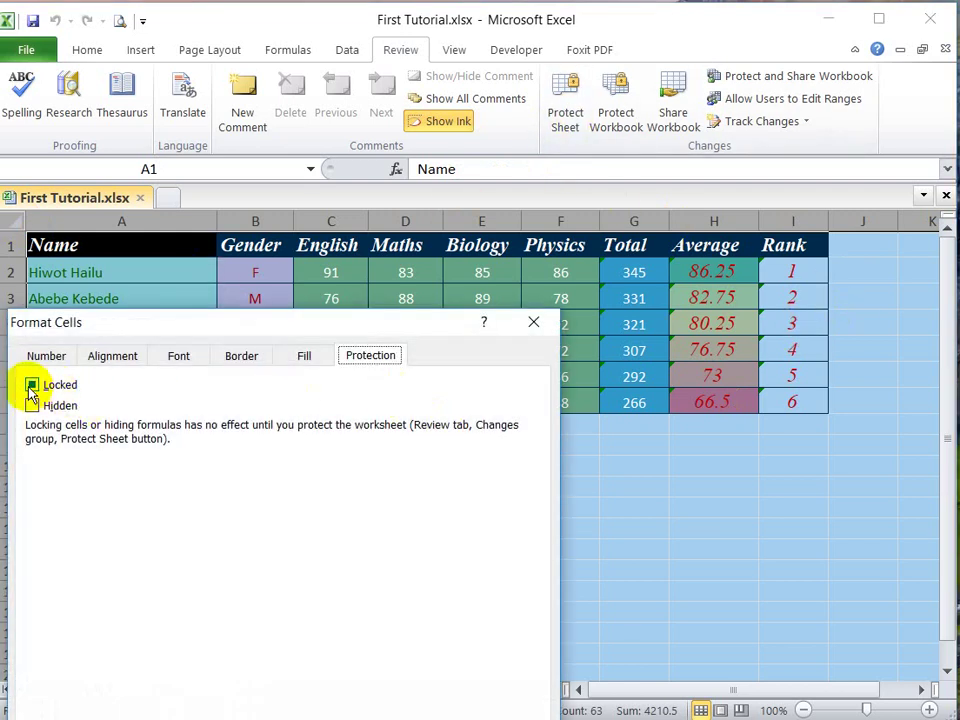
{"action": "left_click", "coordinate": [33, 386]}
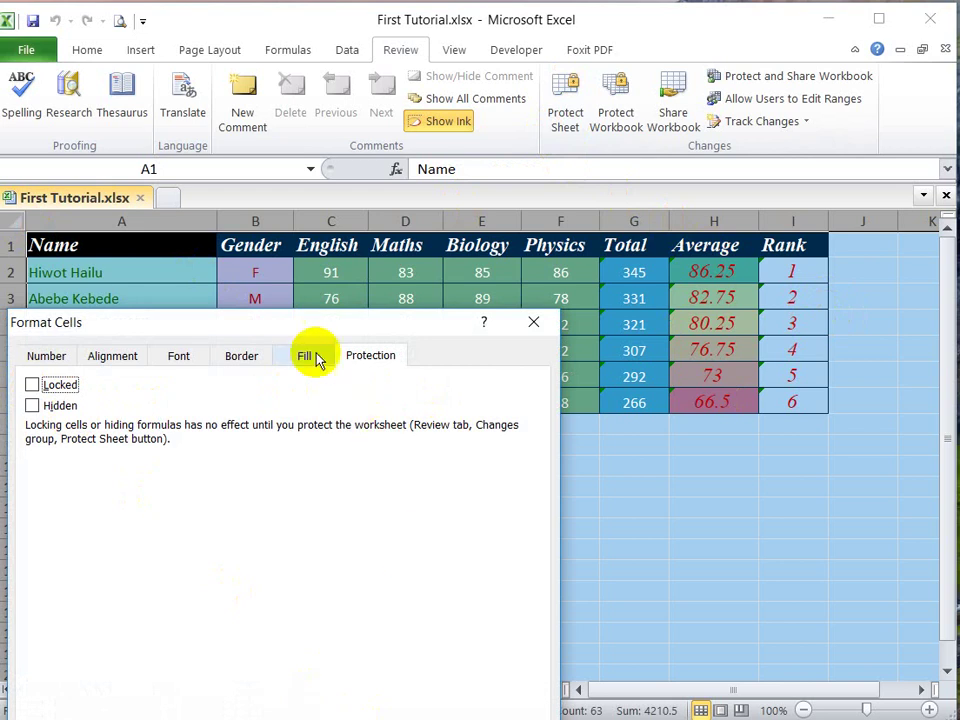
{"action": "left_click_drag", "start_coordinate": [293, 318], "coordinate": [338, 130]}
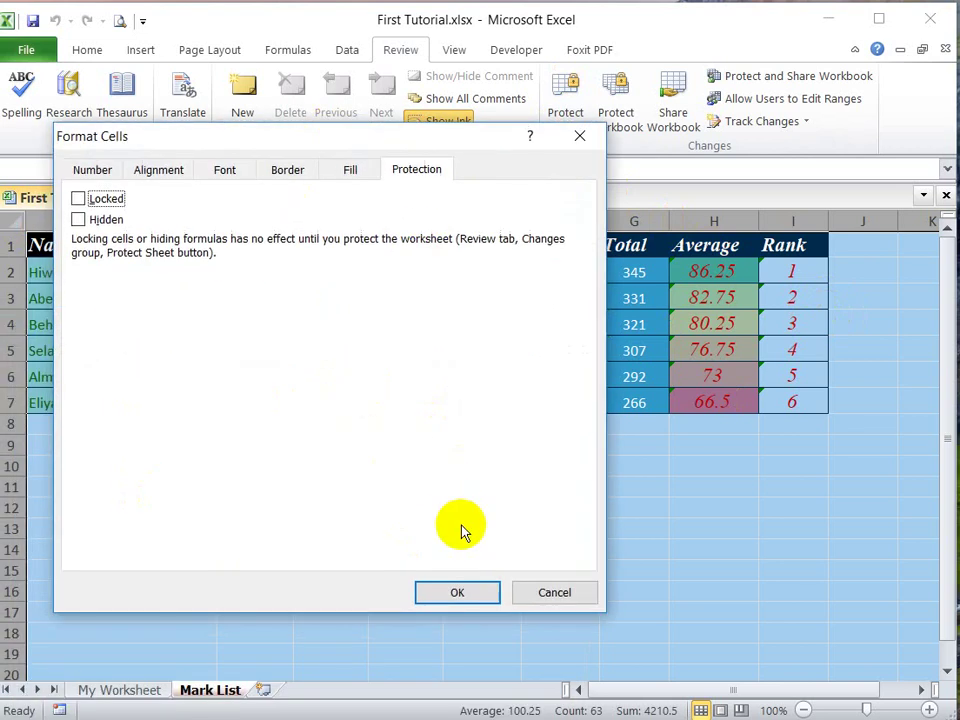
{"action": "left_click", "coordinate": [463, 589]}
{"action": "left_click", "coordinate": [713, 549]}
Step: Reapply the protection setting to the Total, Average and Rank cells G2:I7
{"action": "left_click_drag", "start_coordinate": [624, 272], "coordinate": [767, 395]}
{"action": "right_click", "coordinate": [767, 395]}
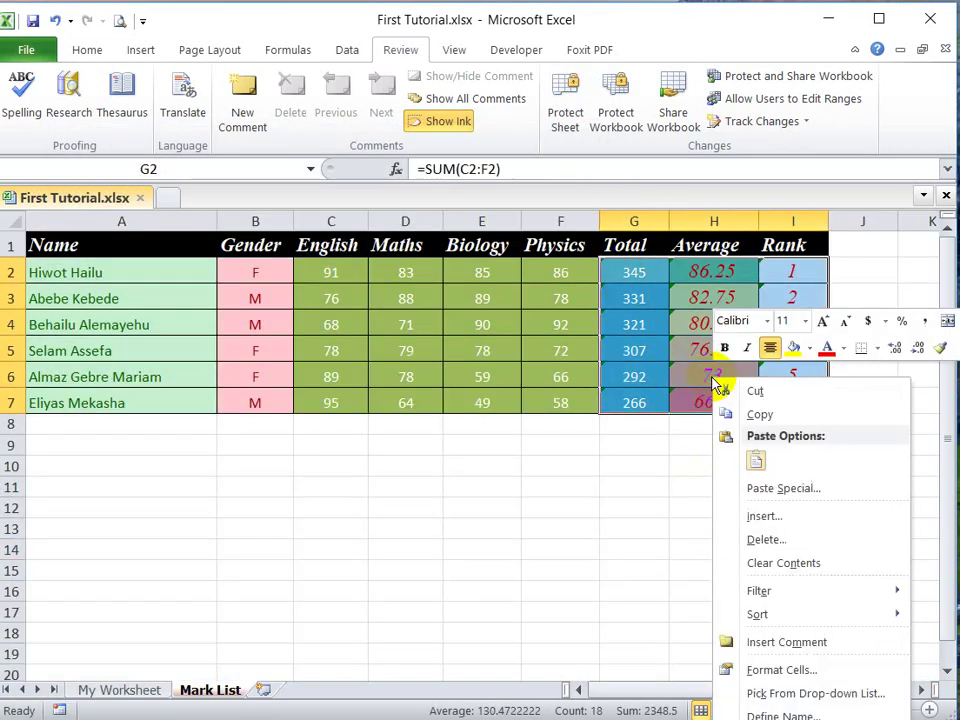
{"action": "left_click", "coordinate": [782, 668]}
{"action": "left_click_drag", "start_coordinate": [613, 324], "coordinate": [488, 191]}
{"action": "left_click", "coordinate": [756, 643]}
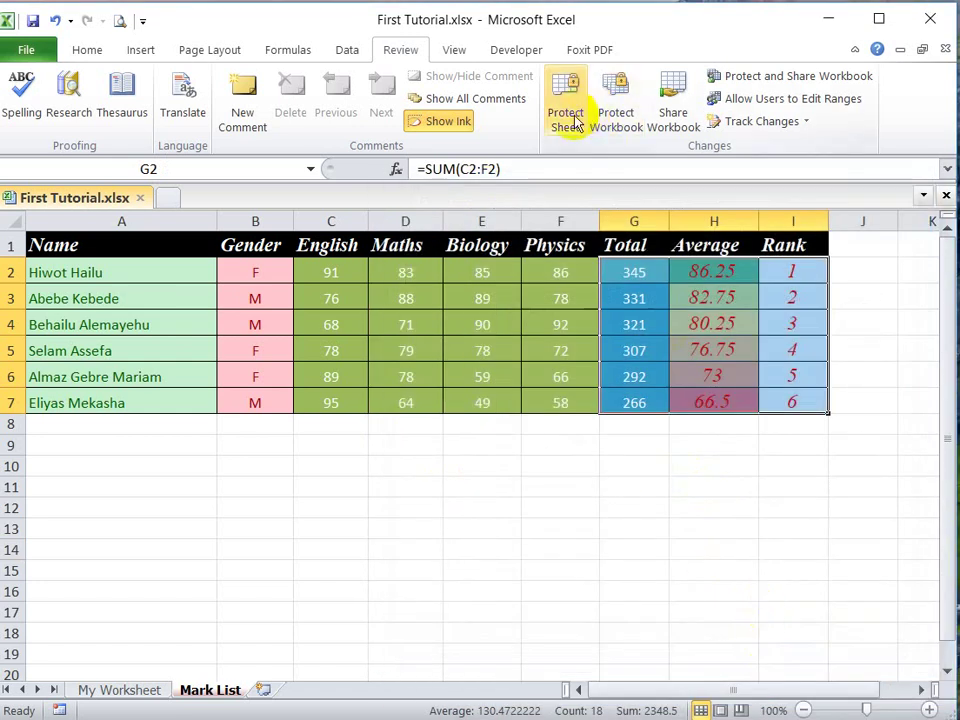
Step: Protect the Mark List sheet again with the password
{"action": "left_click", "coordinate": [566, 115]}
{"action": "type", "text": "••"}
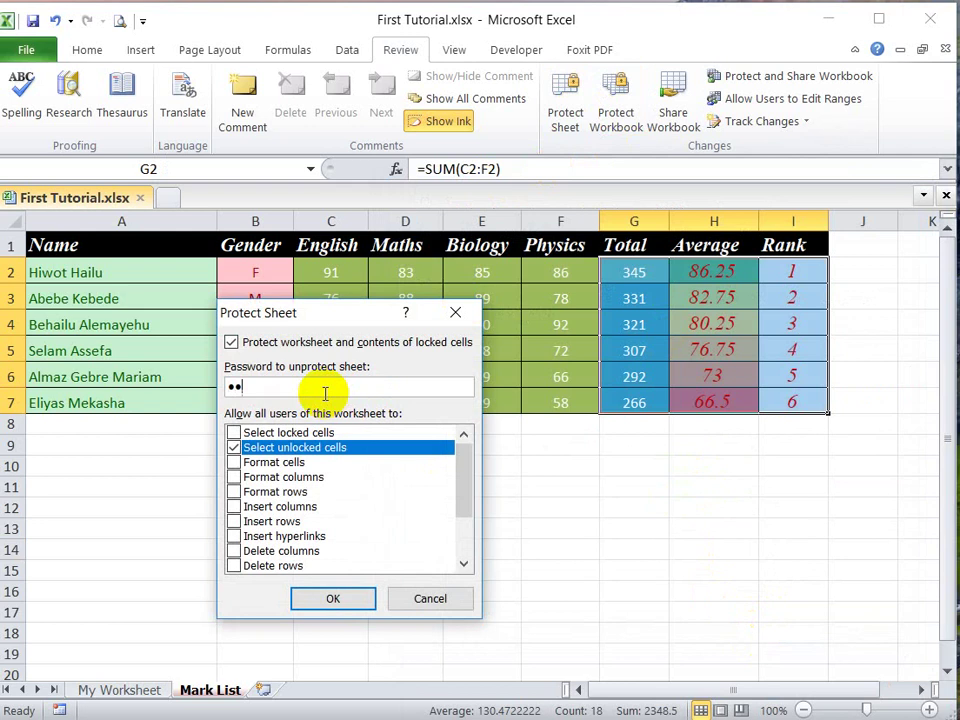
{"action": "type", "text": "•"}
{"action": "left_click", "coordinate": [349, 601]}
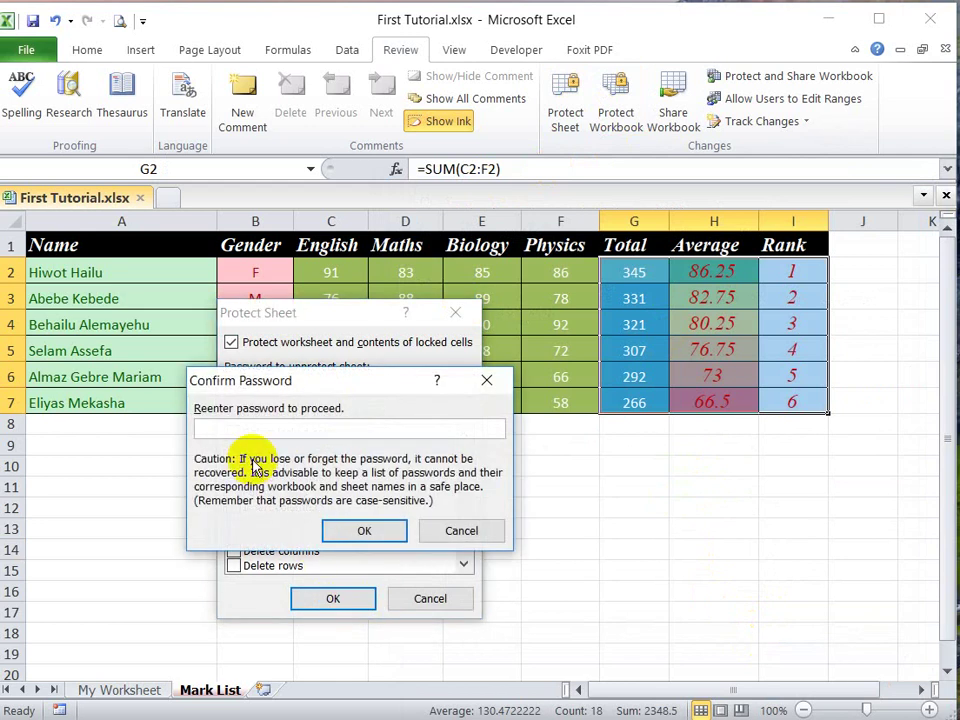
{"action": "type", "text": "•••"}
{"action": "left_click", "coordinate": [379, 529]}
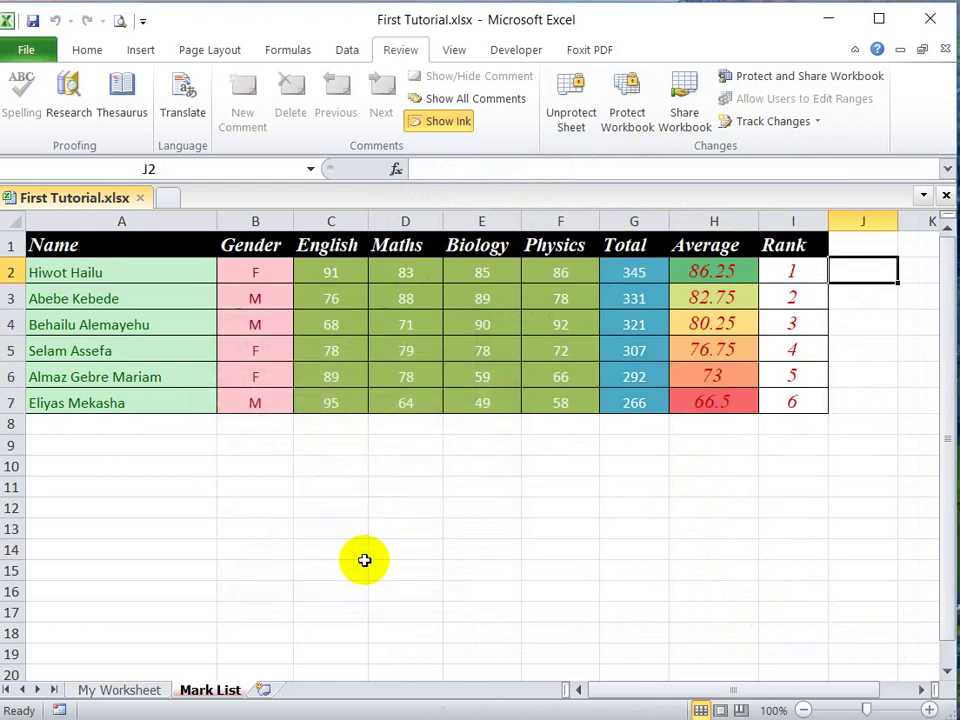
Step: Change the gender in cell B6 from F to M
{"action": "left_click", "coordinate": [893, 421]}
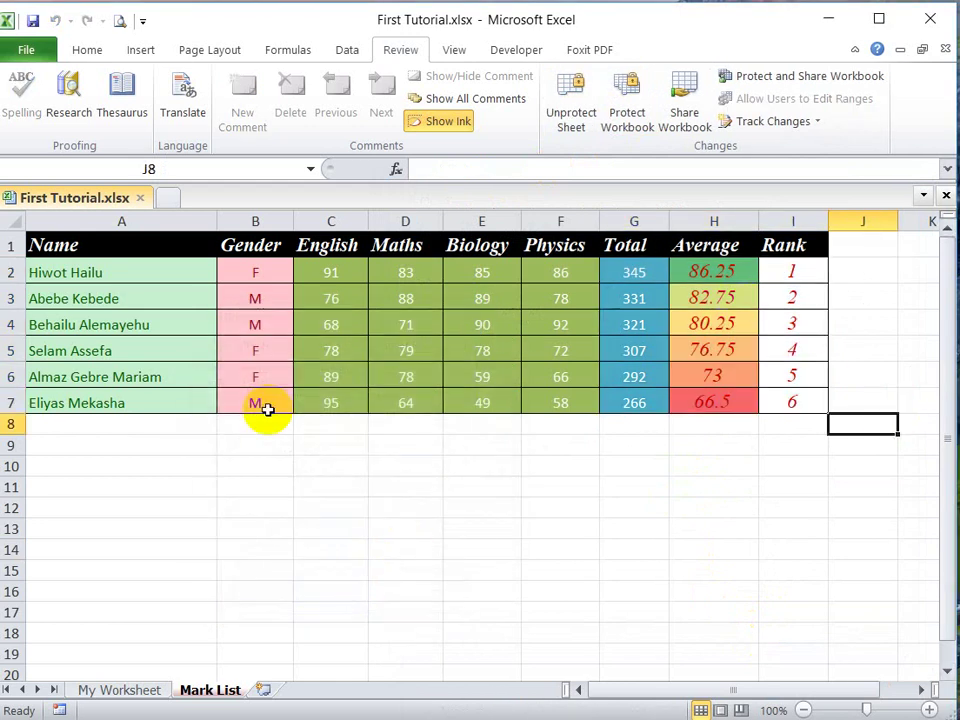
{"action": "left_click", "coordinate": [165, 322]}
{"action": "left_click", "coordinate": [246, 328]}
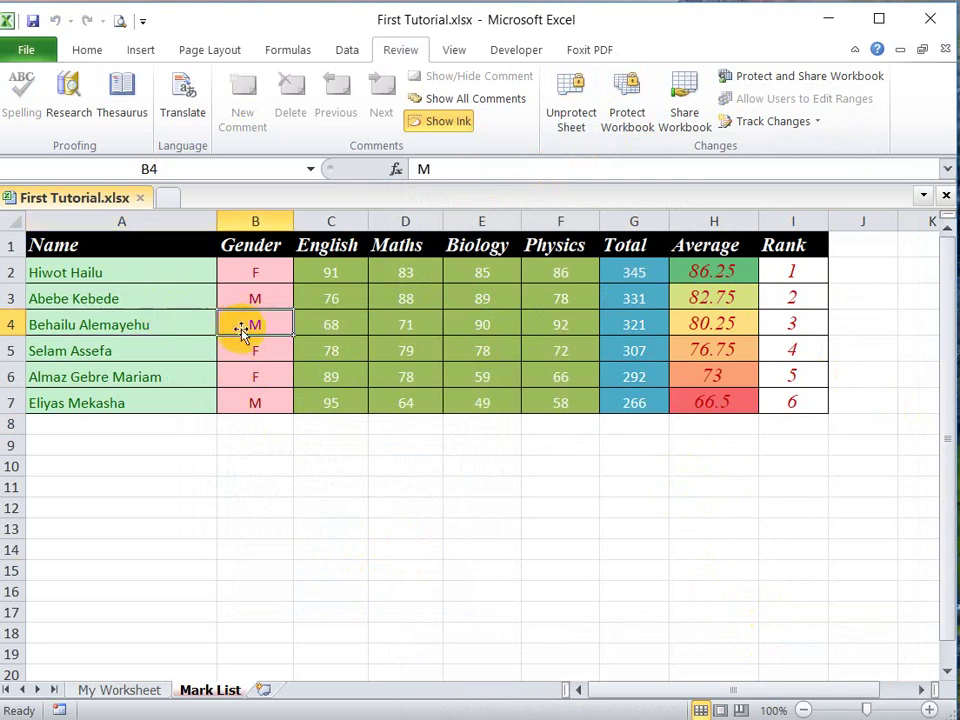
{"action": "left_click", "coordinate": [254, 380]}
{"action": "type", "text": "M"}
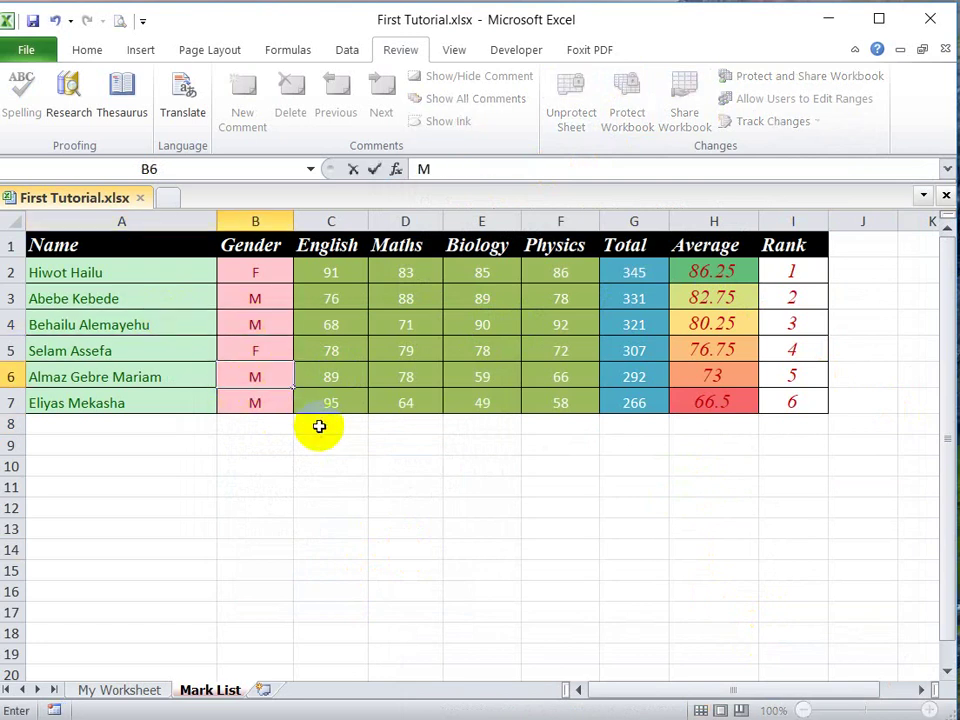
{"action": "left_click", "coordinate": [319, 426]}
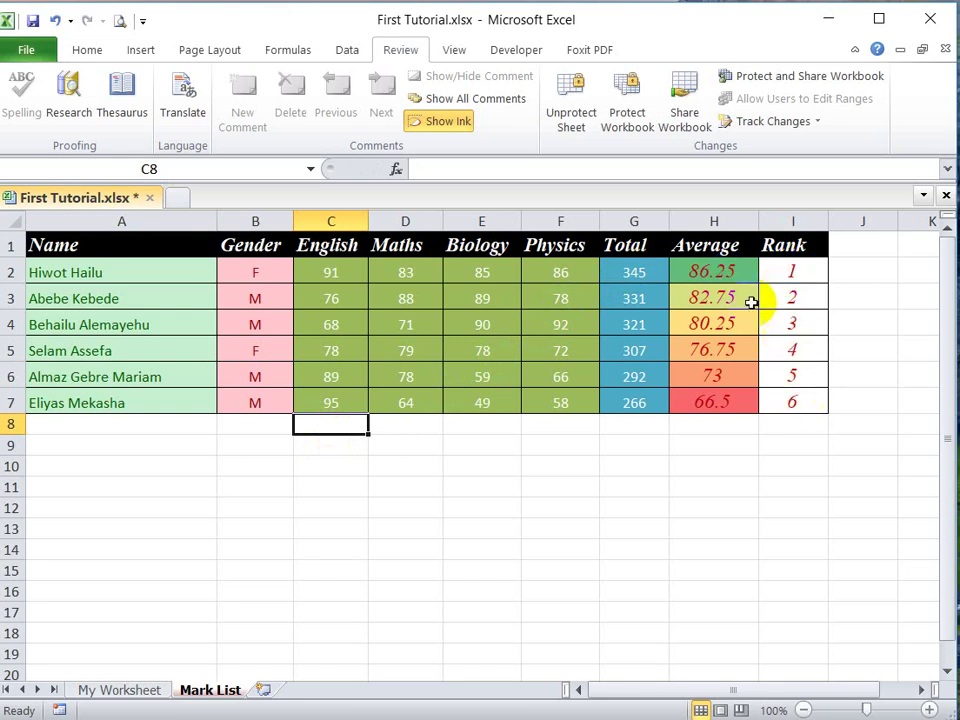
{"action": "left_click", "coordinate": [608, 465]}
{"action": "left_click", "coordinate": [499, 491]}
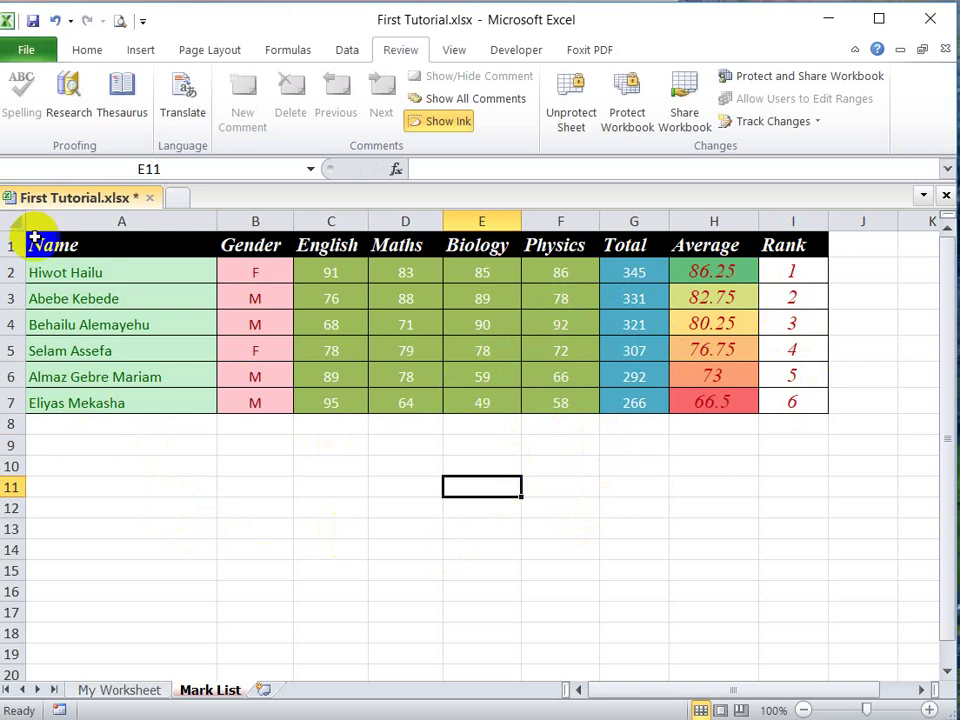
{"action": "left_click", "coordinate": [154, 420]}
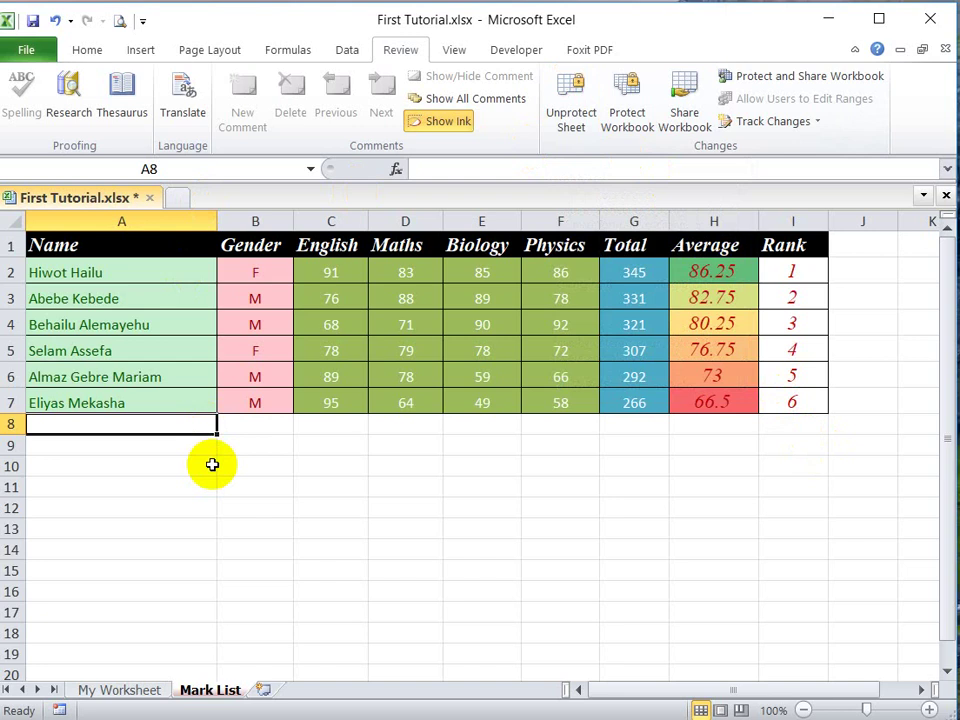
{"action": "left_click_drag", "start_coordinate": [212, 464], "coordinate": [713, 568]}
Step: Unprotect the Mark List sheet using the sheet password
{"action": "left_click", "coordinate": [573, 130]}
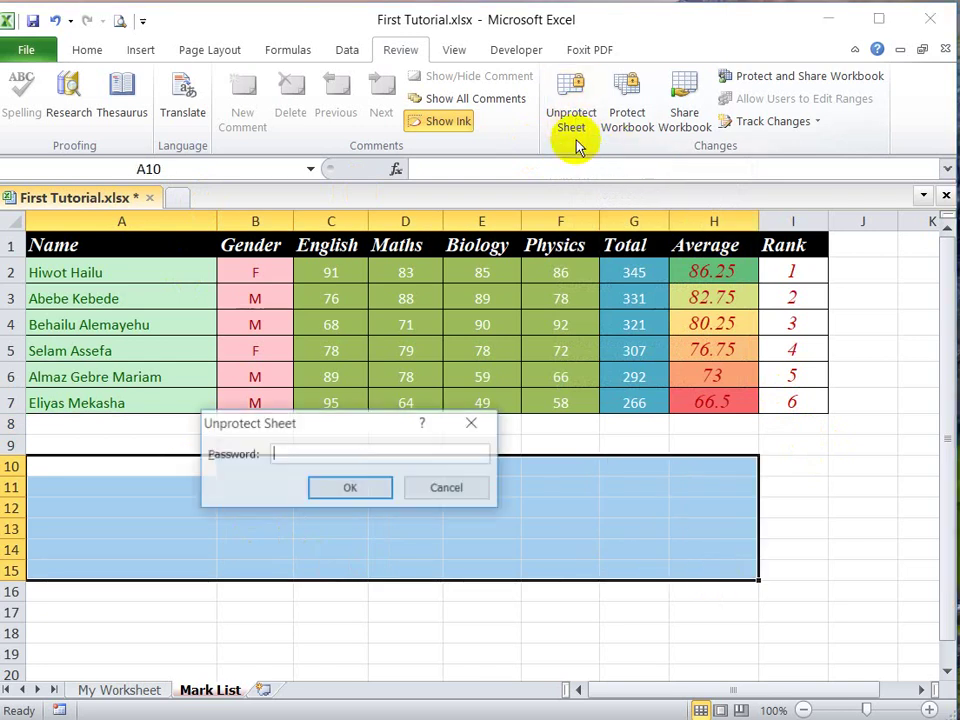
{"action": "type", "text": "123"}
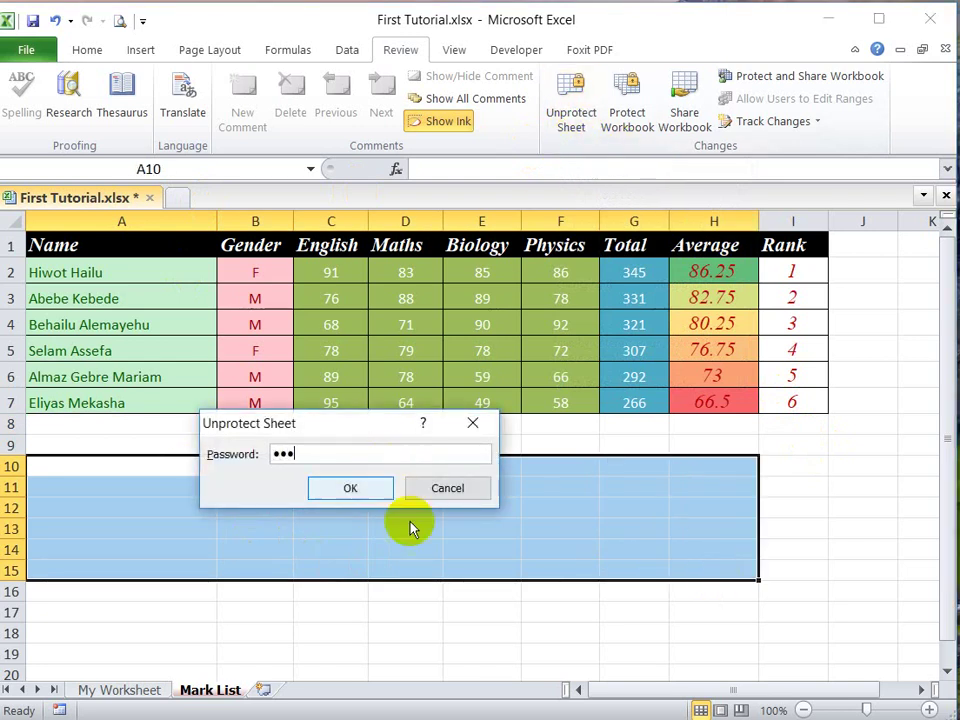
{"action": "left_click", "coordinate": [358, 488]}
{"action": "left_click", "coordinate": [419, 563]}
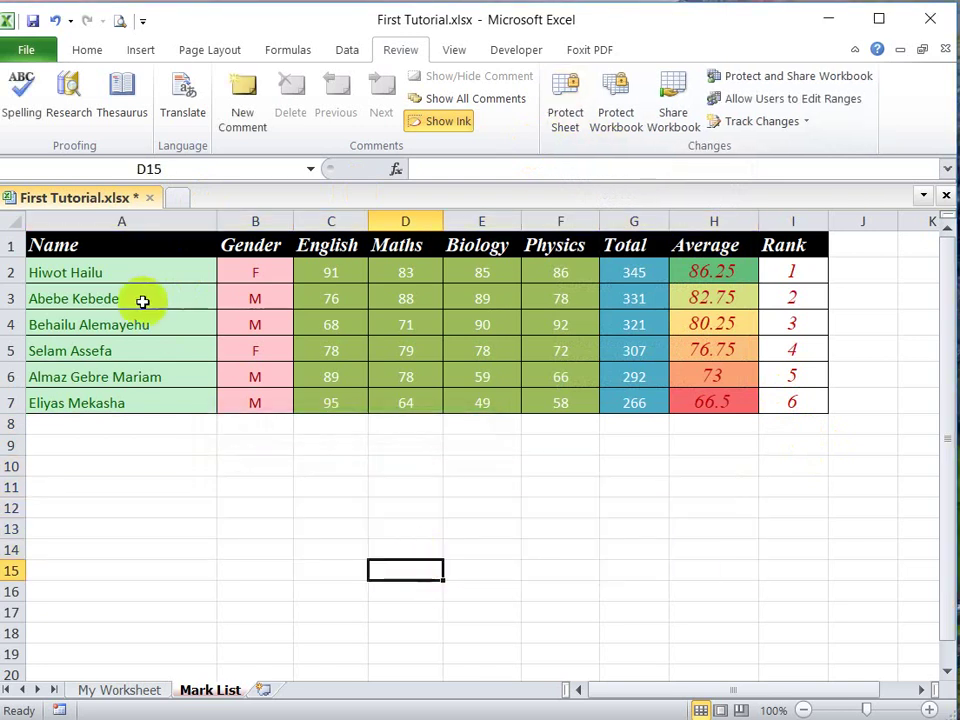
Step: Select all cells and apply the Locked protection setting to the whole sheet
{"action": "left_click", "coordinate": [13, 219]}
{"action": "right_click", "coordinate": [80, 268]}
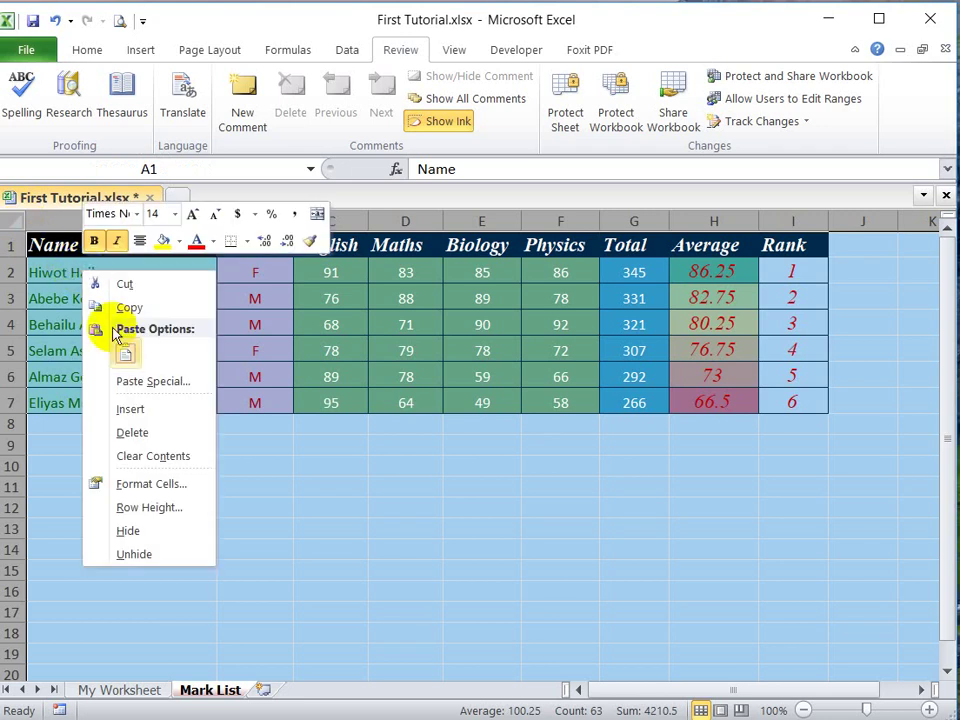
{"action": "left_click", "coordinate": [152, 483]}
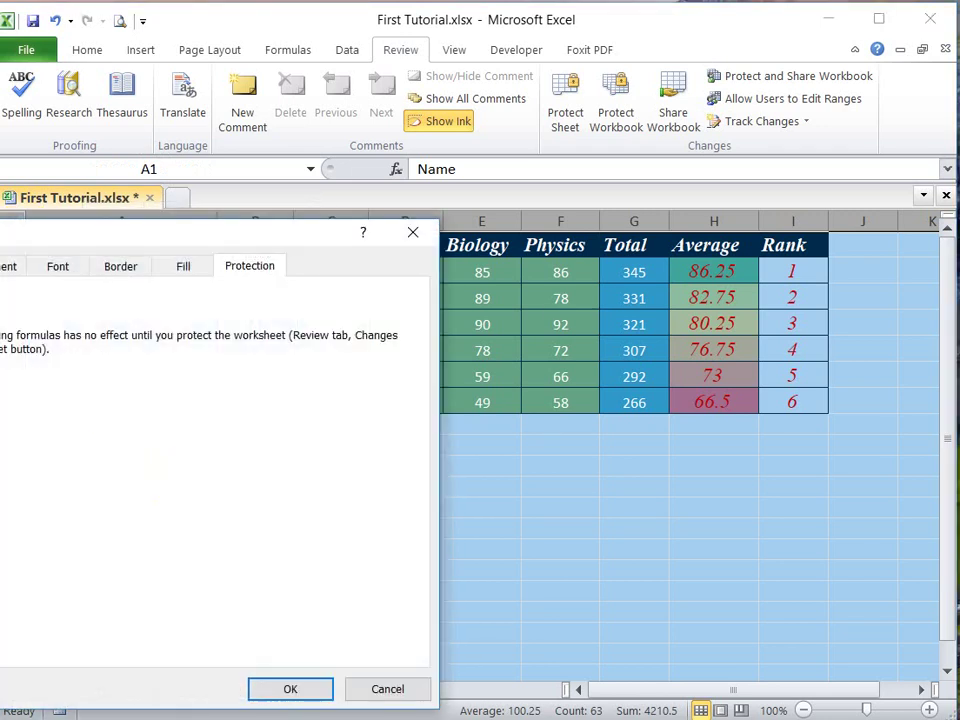
{"action": "left_click", "coordinate": [292, 690]}
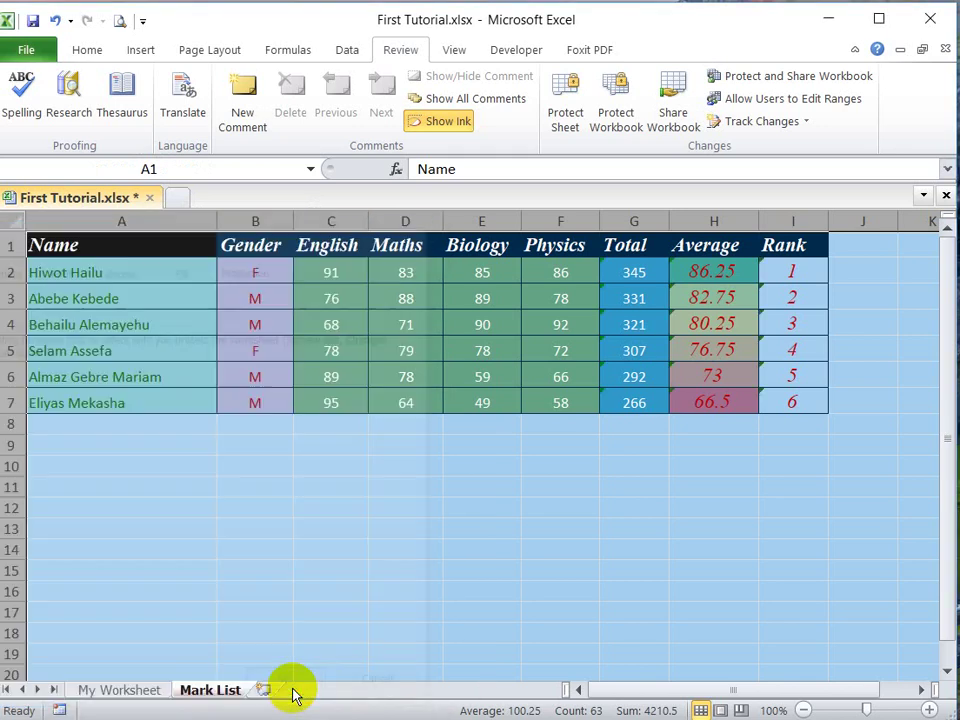
{"action": "left_click", "coordinate": [353, 551]}
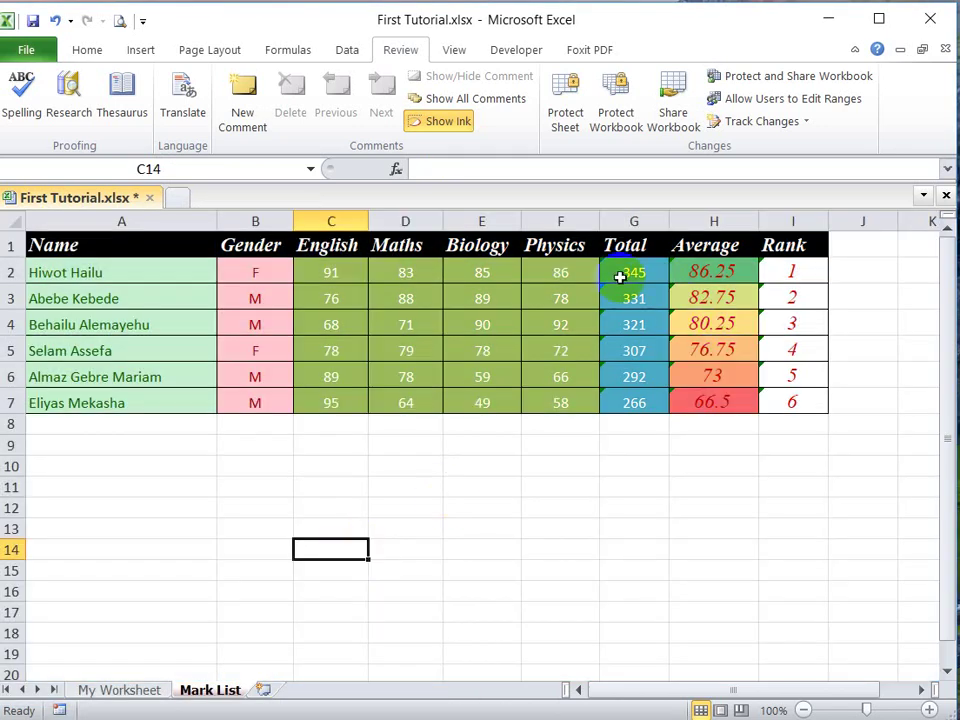
Step: Tick Locked for the Total, Average and Rank cells G2:I7
{"action": "left_click_drag", "start_coordinate": [610, 270], "coordinate": [780, 393]}
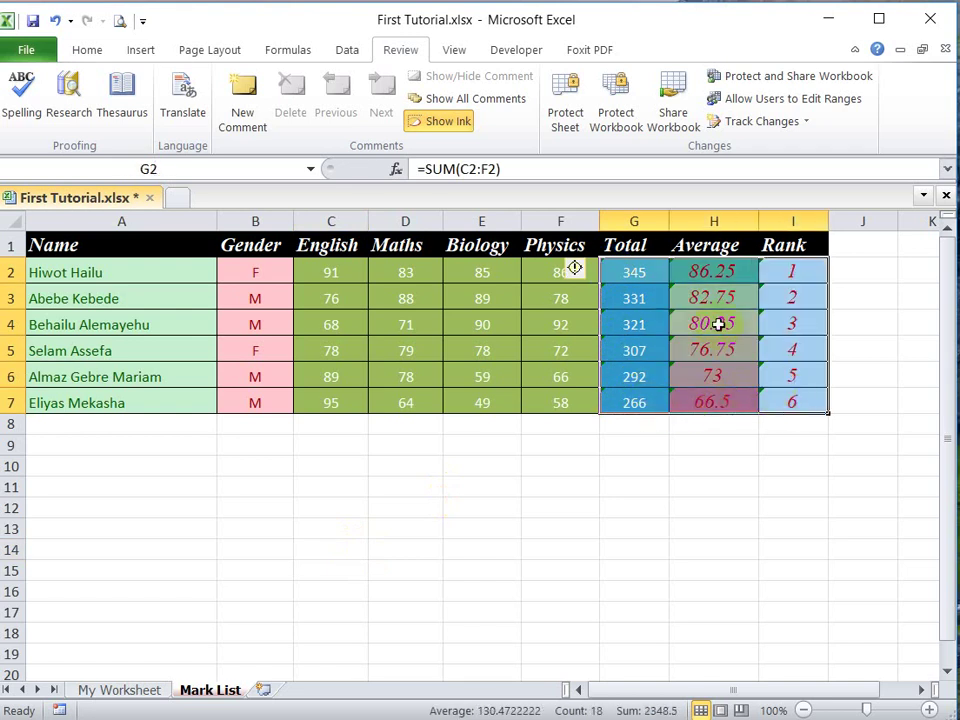
{"action": "right_click", "coordinate": [715, 323]}
{"action": "left_click", "coordinate": [808, 610]}
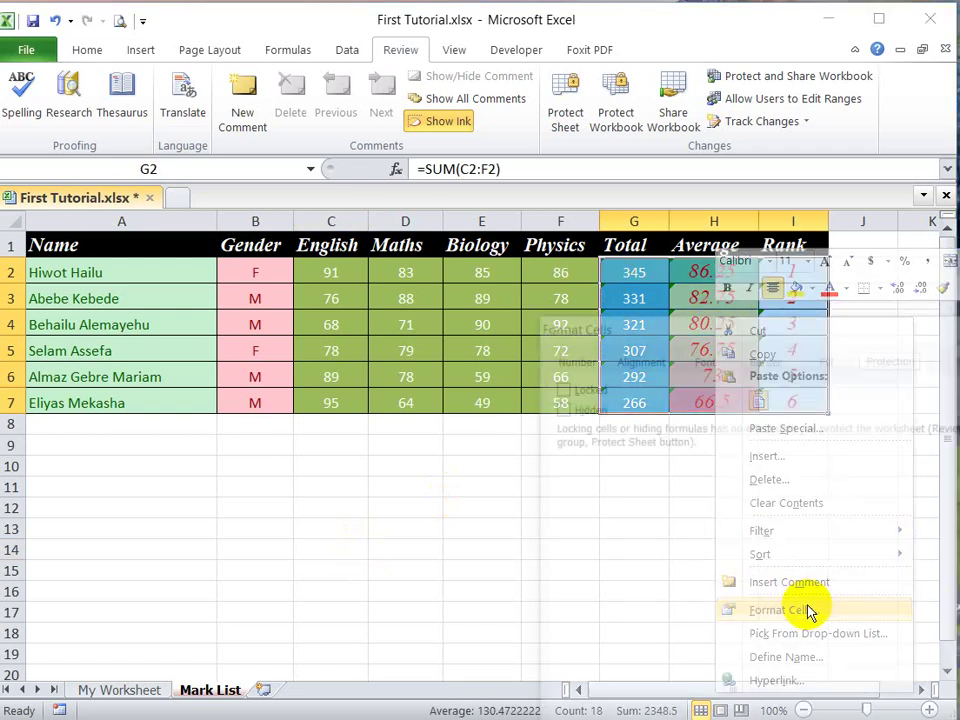
{"action": "left_click_drag", "start_coordinate": [621, 321], "coordinate": [392, 158]}
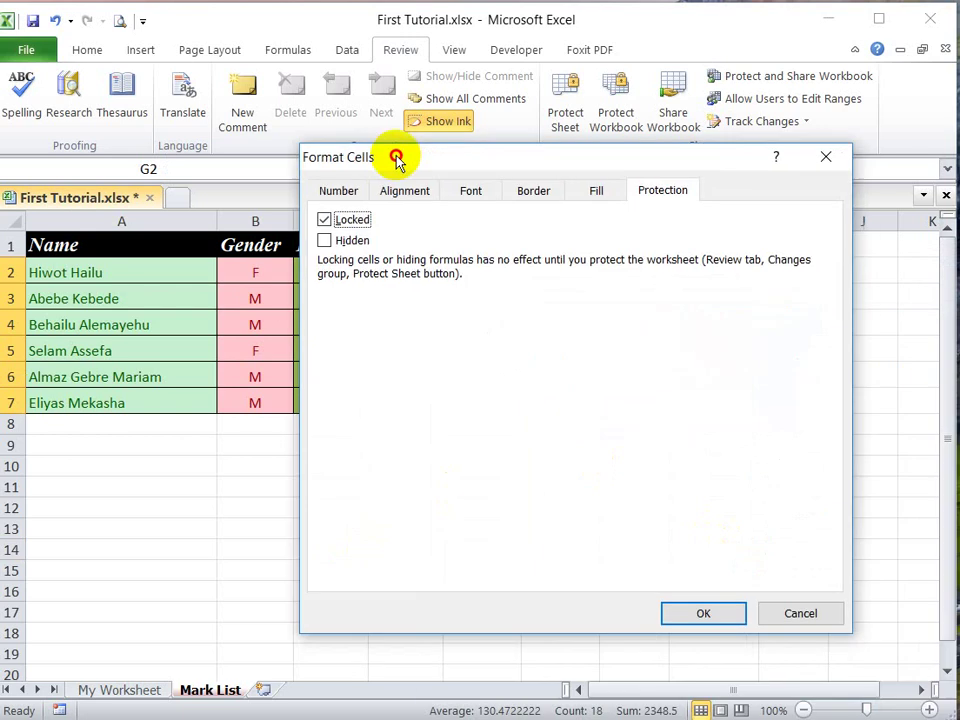
{"action": "left_click", "coordinate": [695, 611]}
Step: Reselect G2:I7 and bring up the Protect Sheet options
{"action": "left_click", "coordinate": [671, 505]}
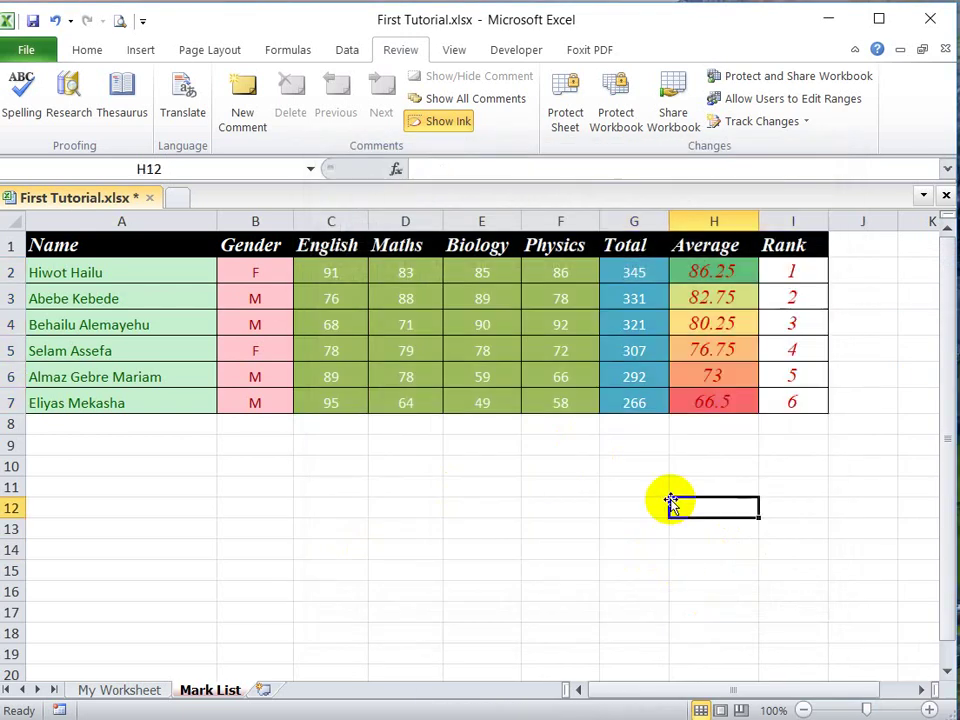
{"action": "left_click_drag", "start_coordinate": [255, 272], "coordinate": [680, 690]}
{"action": "left_click_drag", "start_coordinate": [630, 274], "coordinate": [773, 399]}
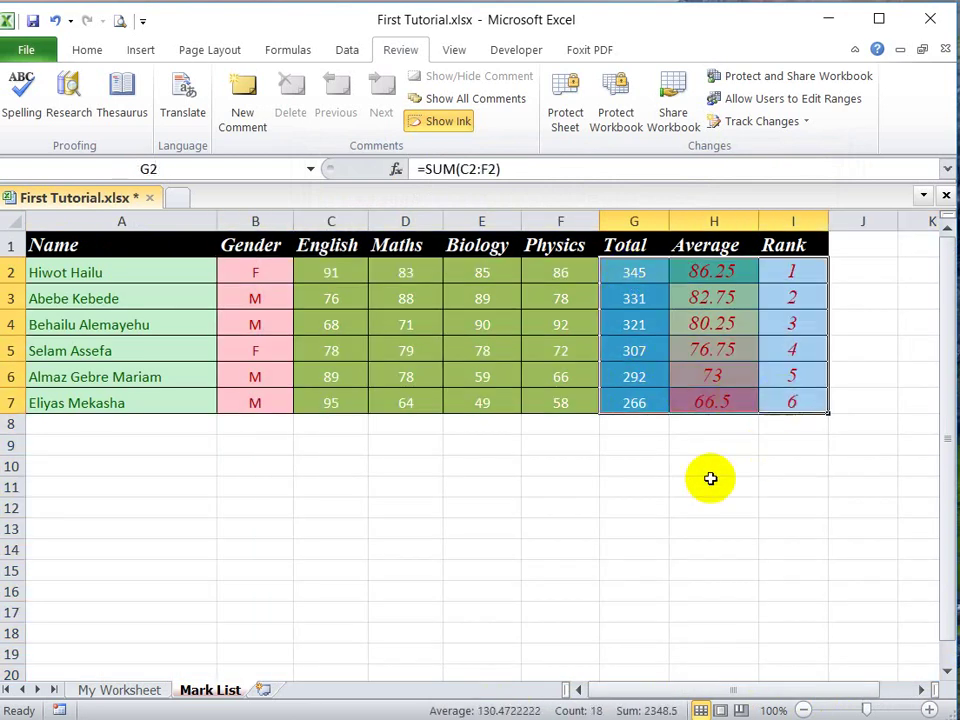
{"action": "left_click", "coordinate": [565, 115]}
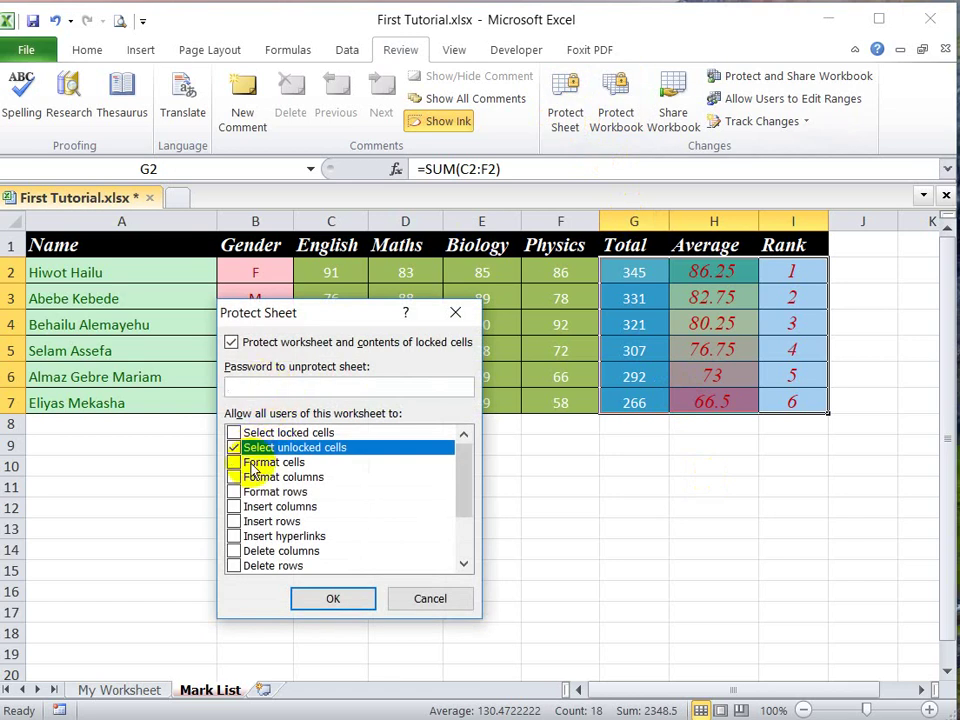
Step: Protect Mark List with a confirmed password, permitting only unlocked cells to be selected, then select J12
{"action": "left_click", "coordinate": [234, 433]}
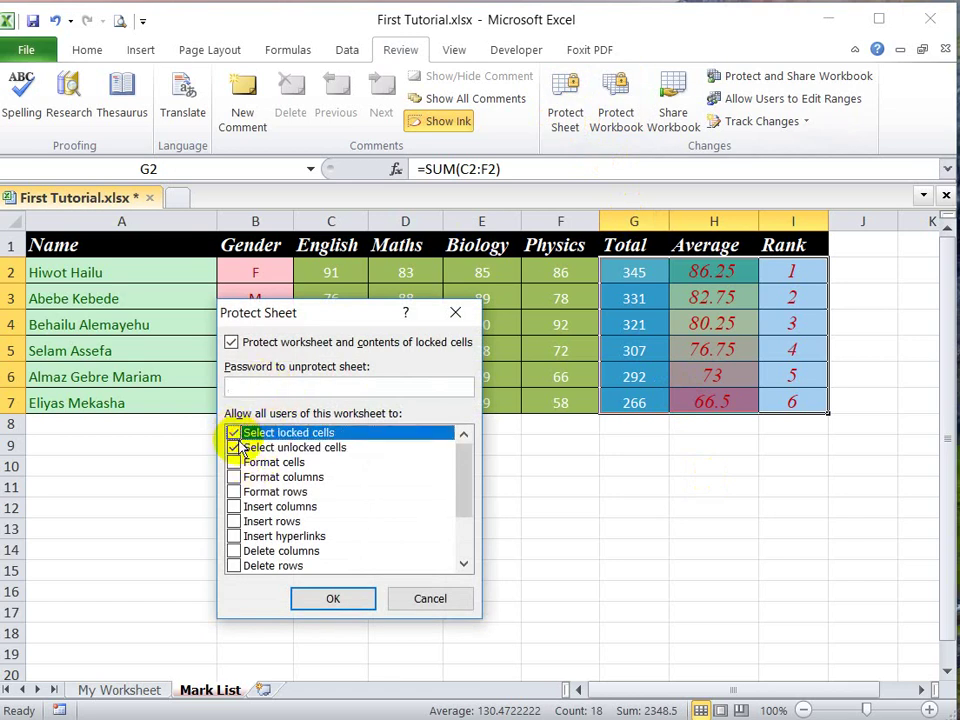
{"action": "left_click", "coordinate": [236, 449]}
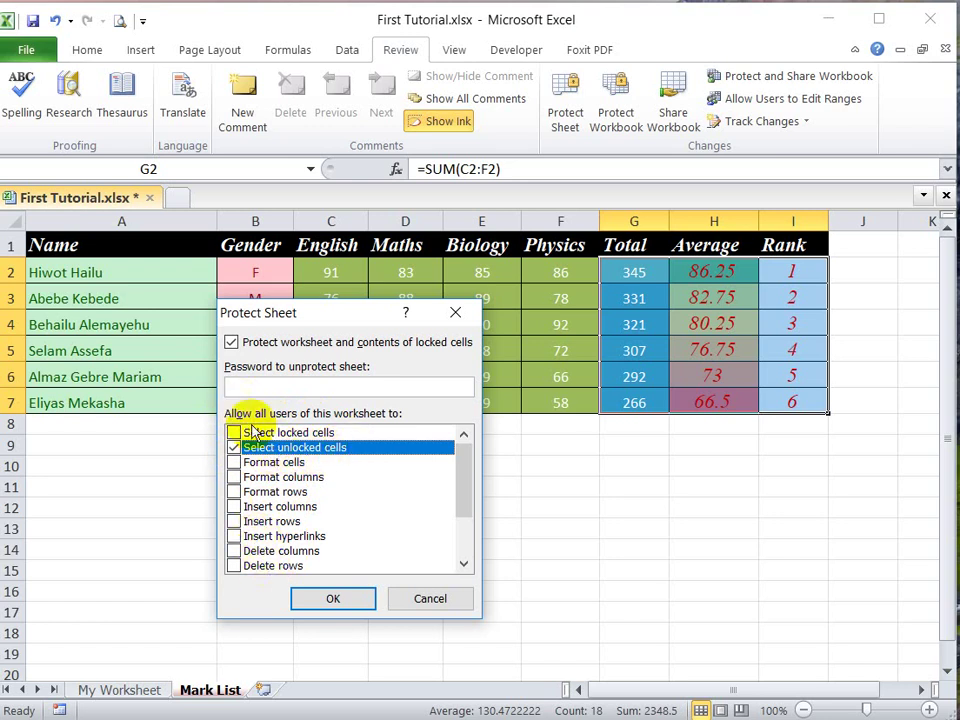
{"action": "left_click", "coordinate": [243, 384]}
{"action": "type", "text": "123"}
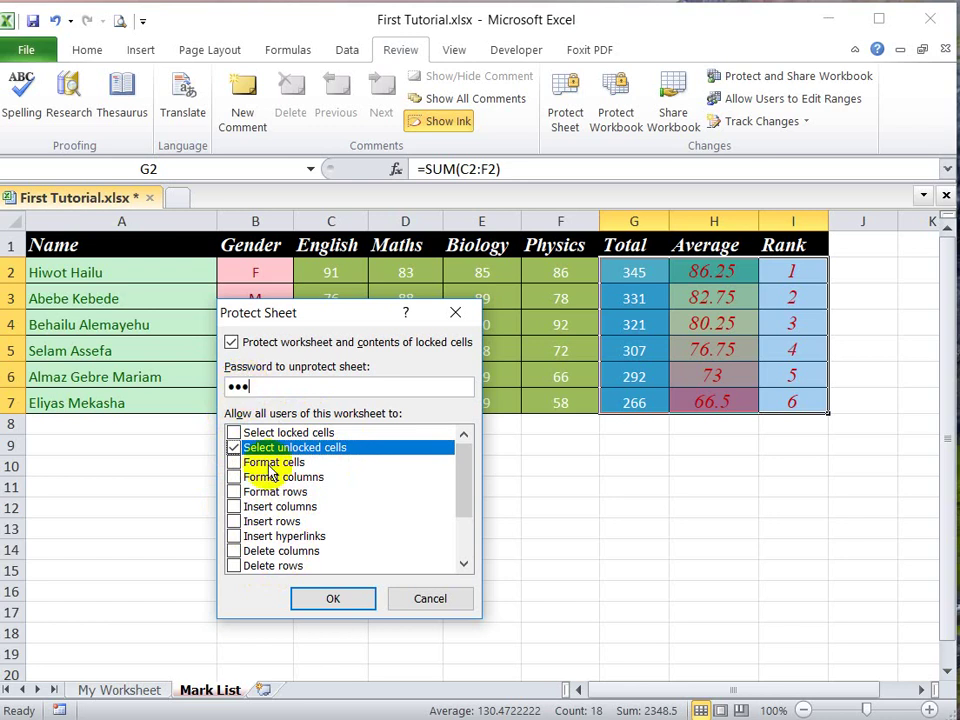
{"action": "left_click", "coordinate": [334, 598]}
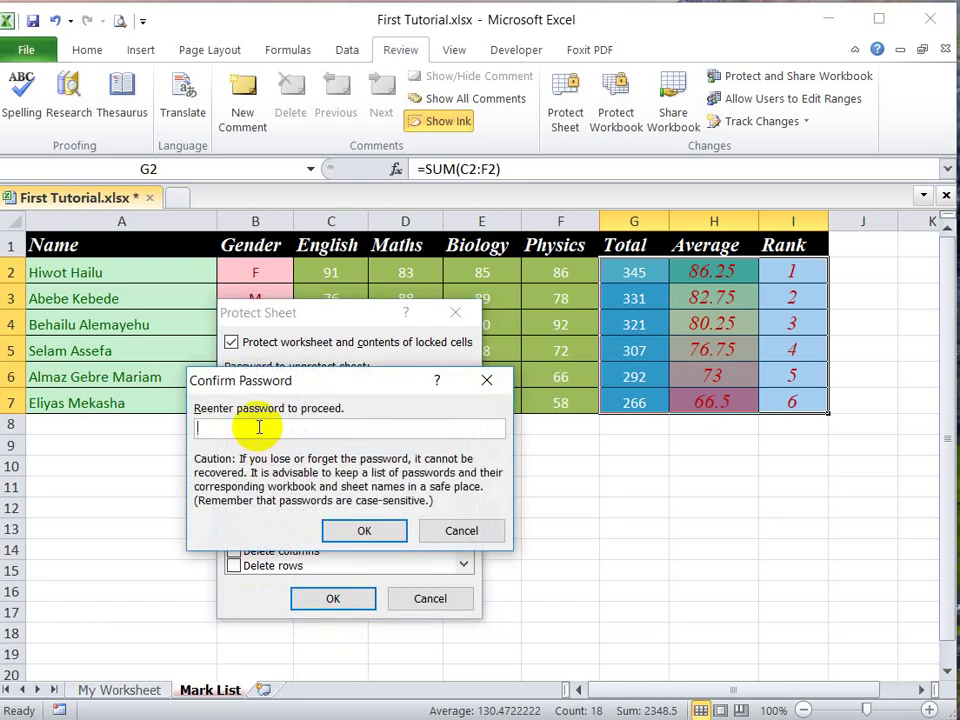
{"action": "type", "text": "123"}
{"action": "left_click", "coordinate": [362, 529]}
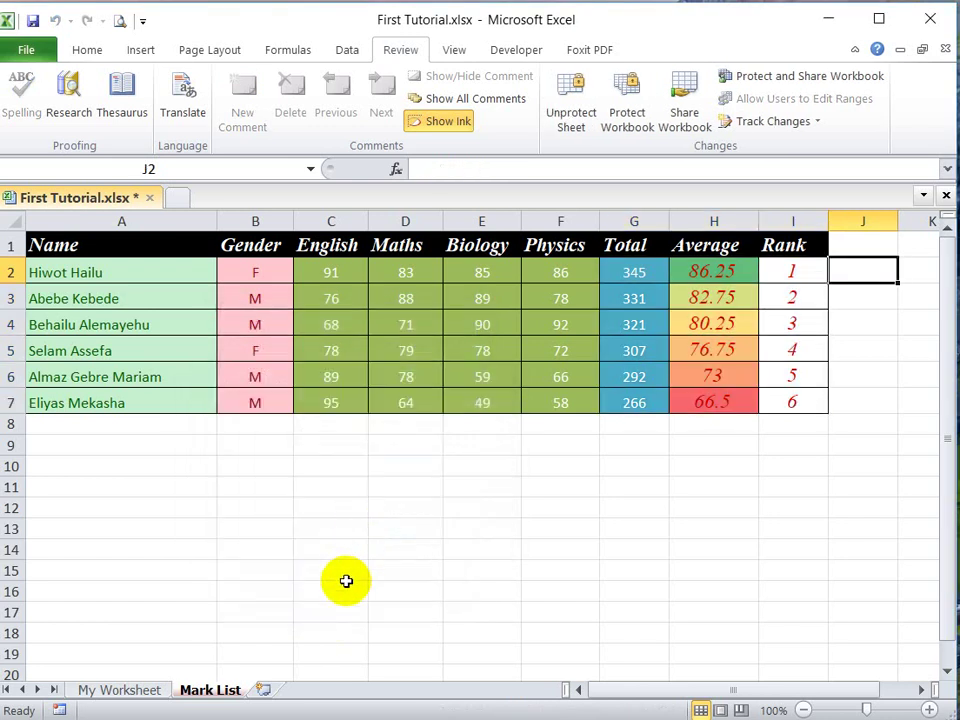
{"action": "left_click", "coordinate": [848, 509]}
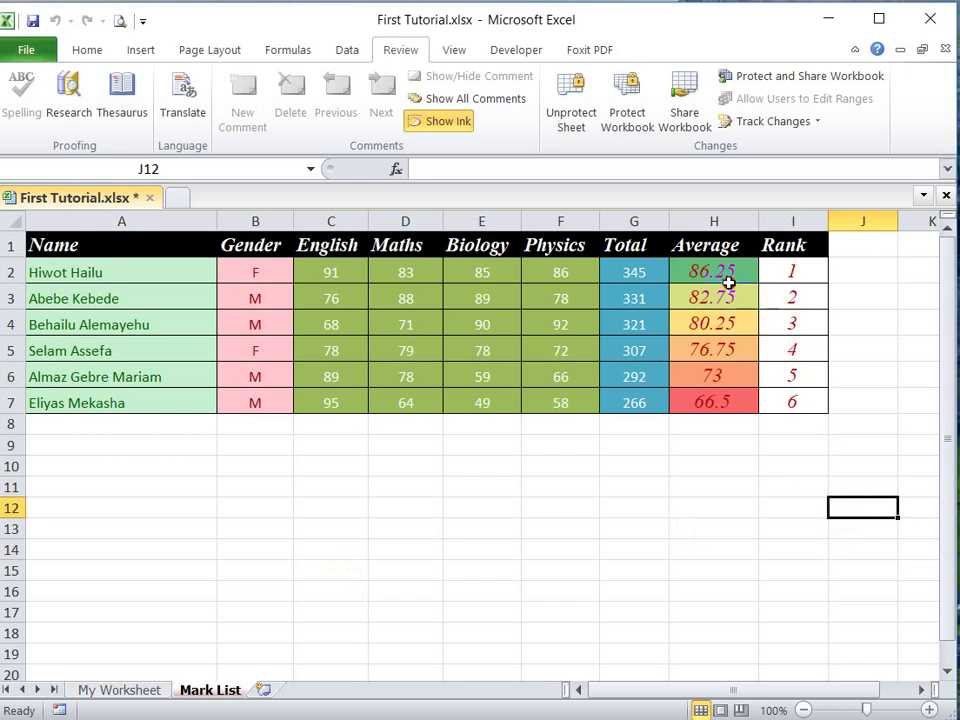